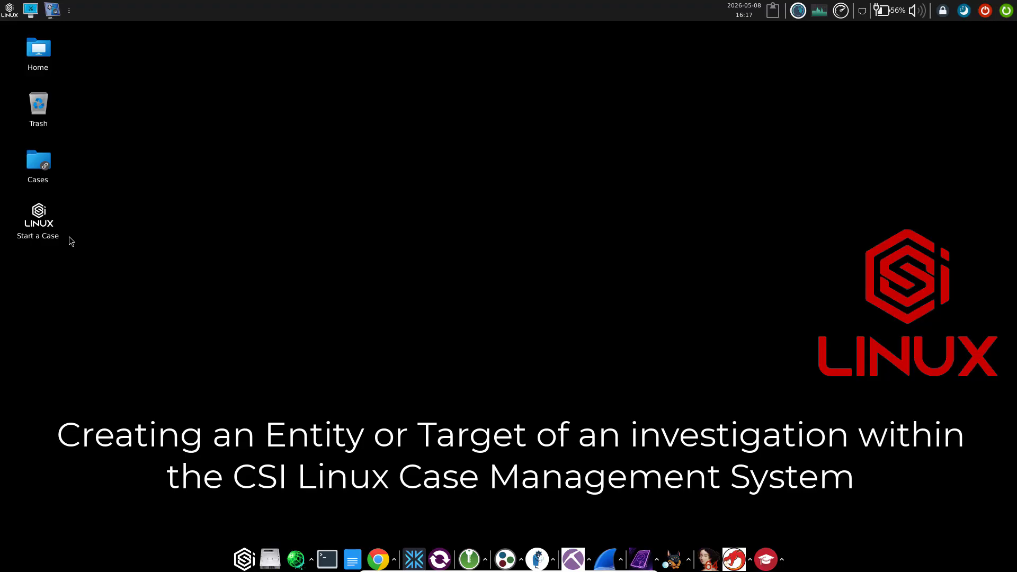
Launch Start a Case, authorize it with the password and accept the Terms of Use
double_click(46, 227)
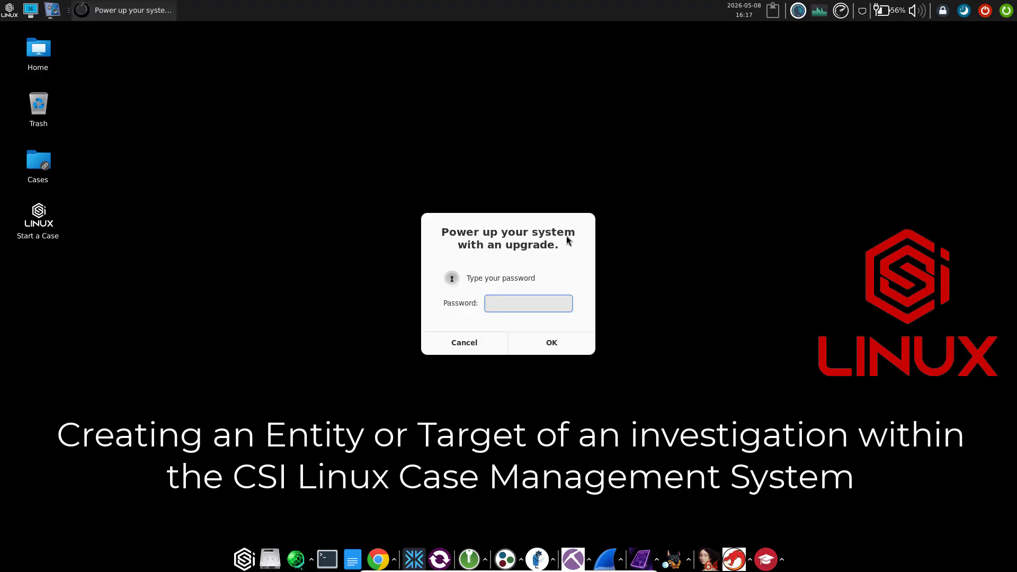
type("csi")
key("Return")
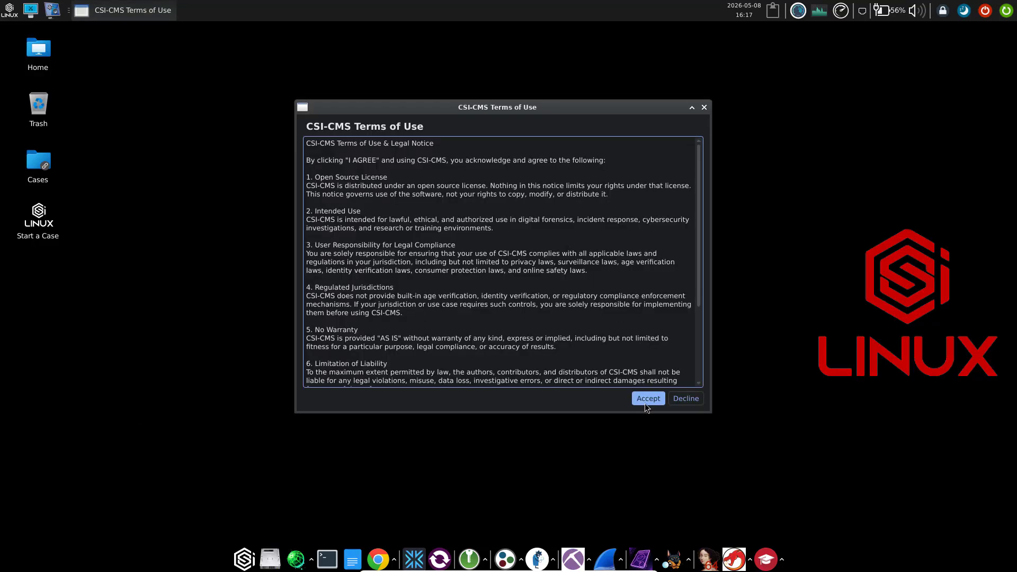
left_click(644, 402)
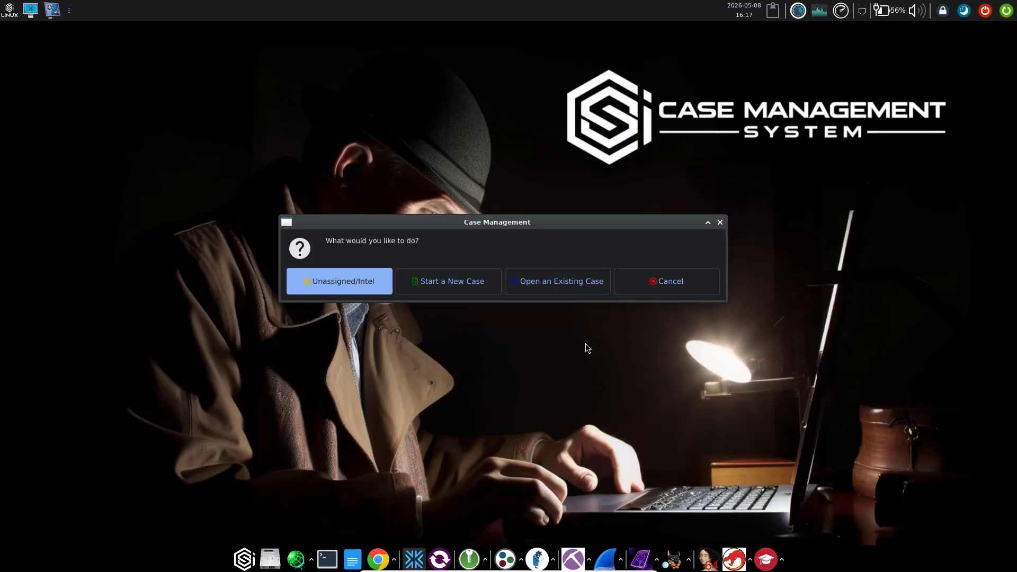
Create Case-007 with the investigator's name and allegation 'This is a test demo', then dismiss the confirmation
left_click(456, 281)
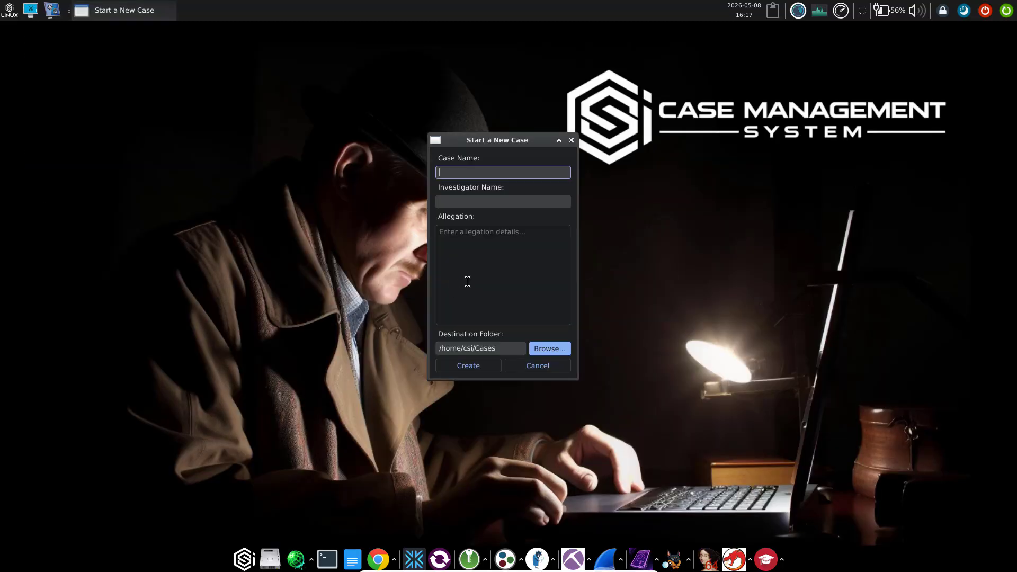
type("Case-007")
left_click(451, 196)
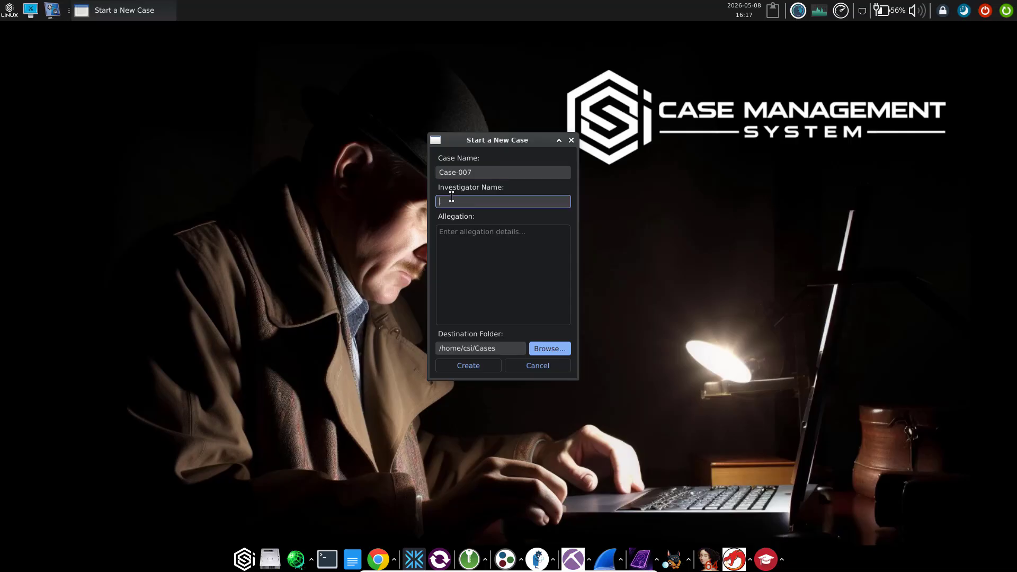
type("Jeremy")
left_click(468, 242)
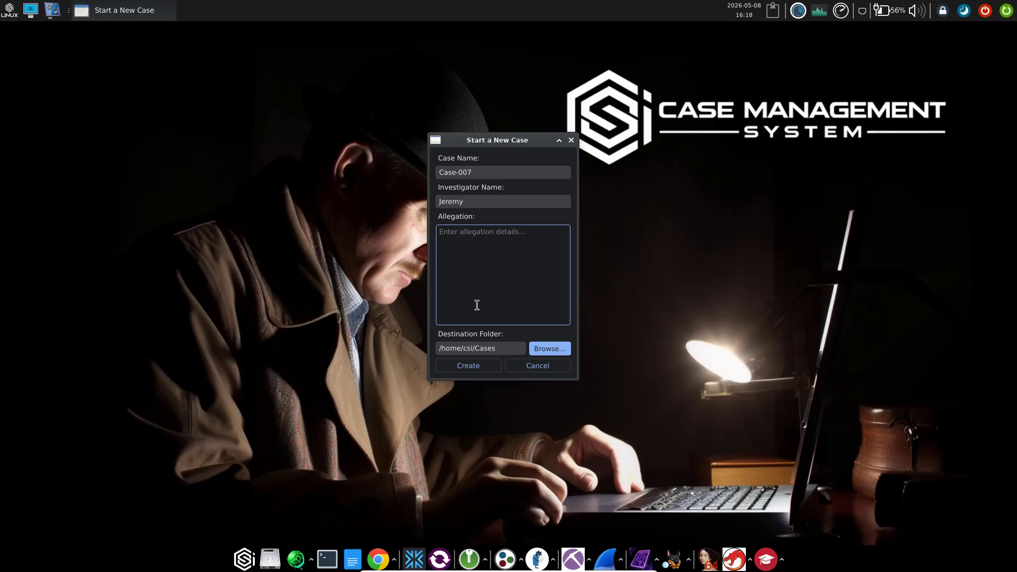
type("This is a test demo")
left_click(478, 368)
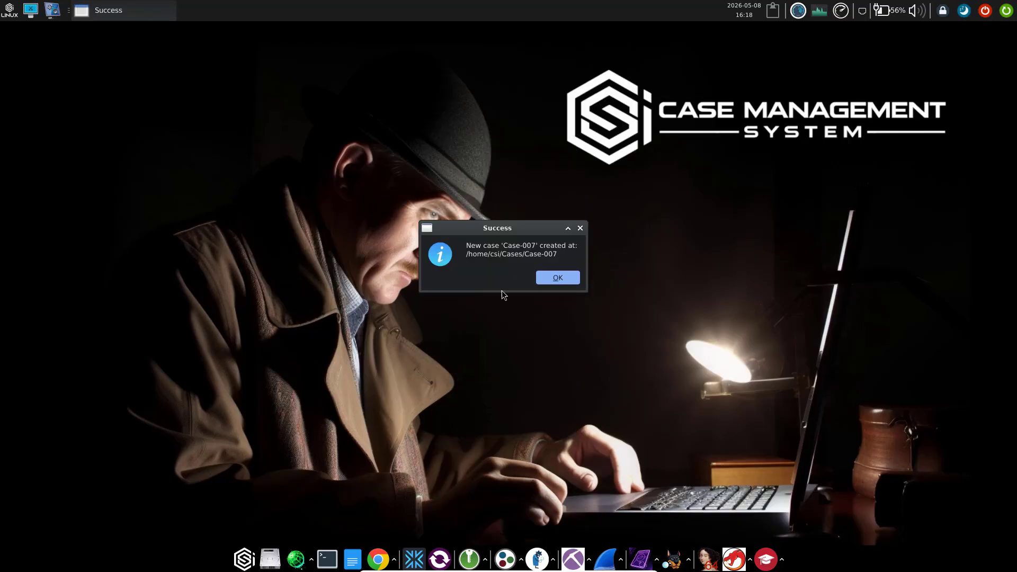
left_click(557, 286)
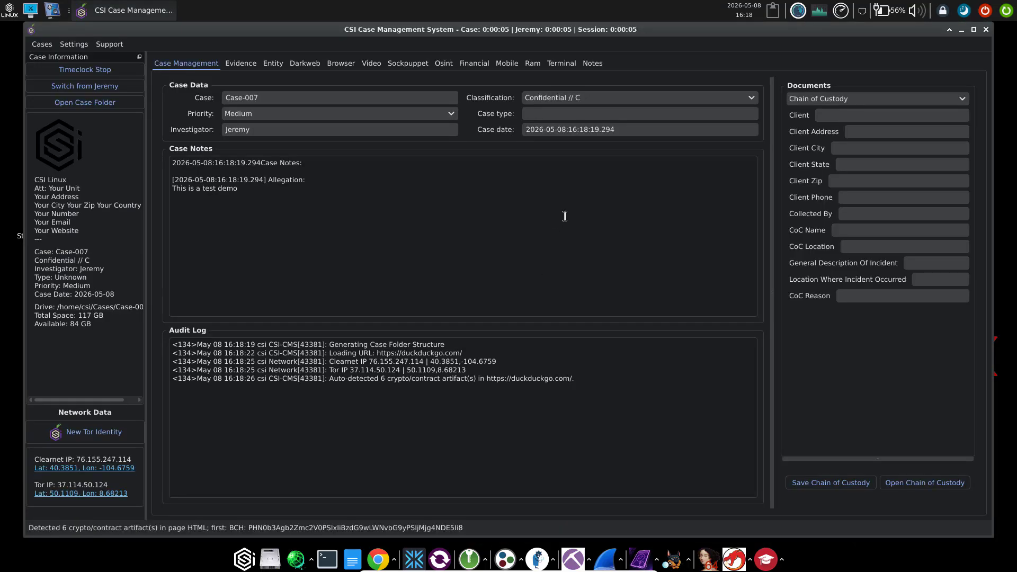
Add a new line 'more notes' below the allegation in the Case-007 notes
left_click_drag(253, 188, 169, 189)
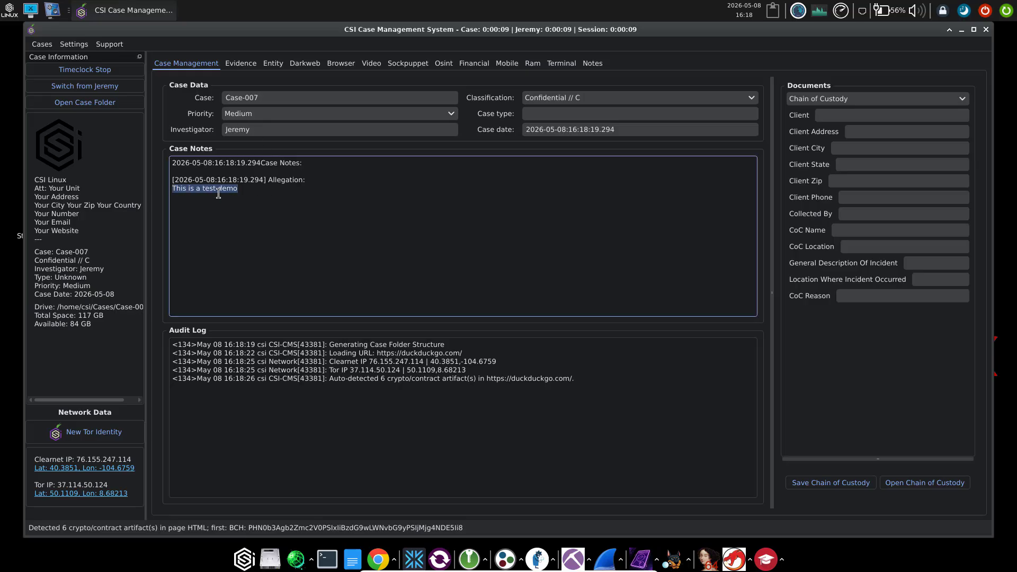
left_click(259, 193)
key("Return")
type("more")
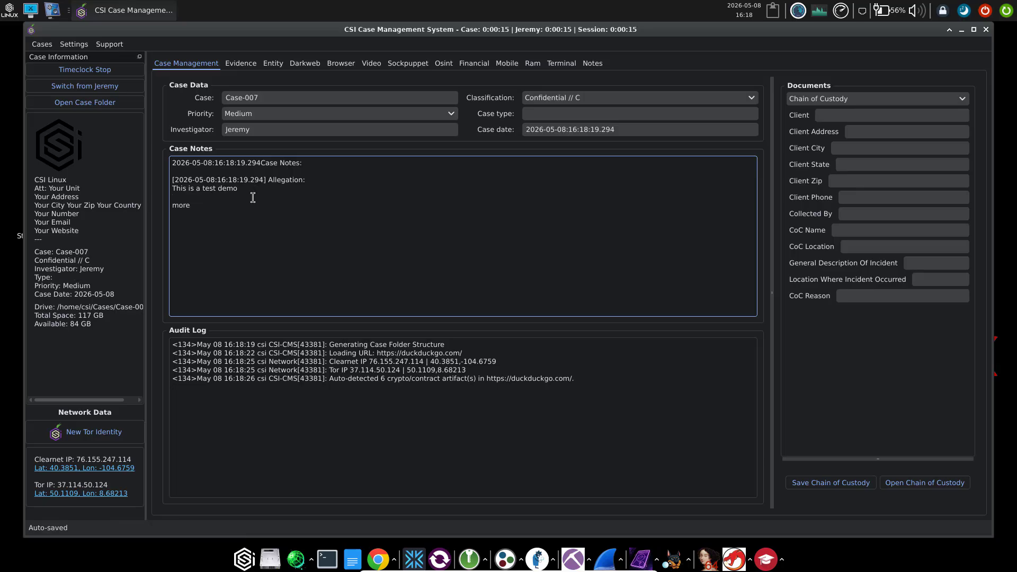
type(" notes")
In the Entity tab, create a new entity of type Person to get a blank dossier
left_click(281, 67)
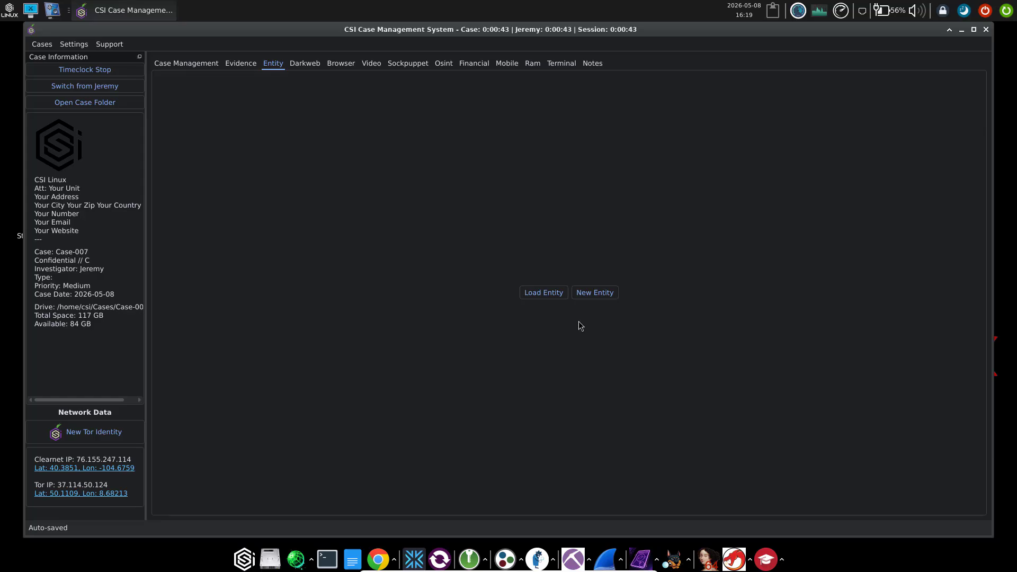
left_click(597, 297)
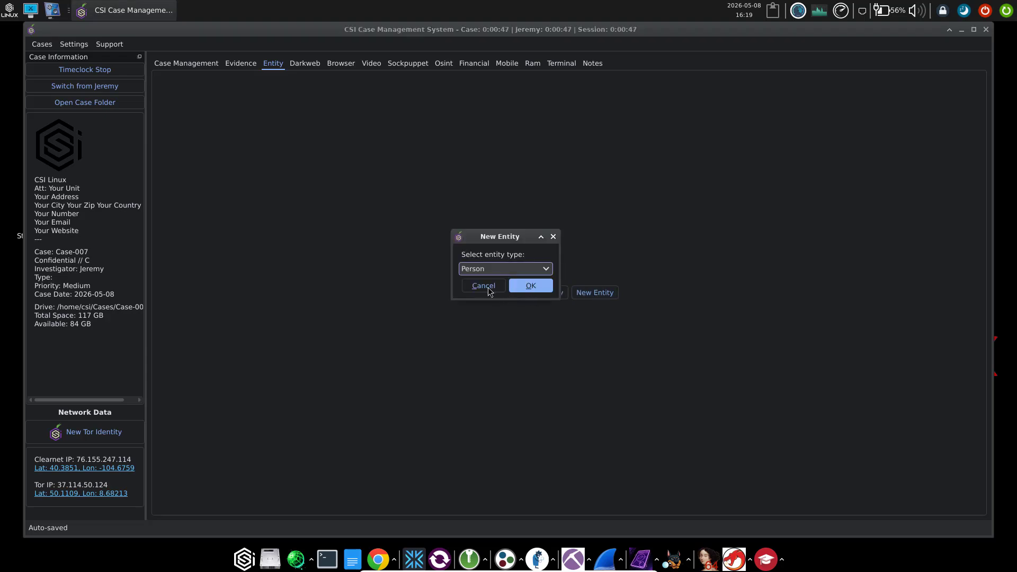
left_click(479, 271)
left_click(485, 272)
left_click(529, 284)
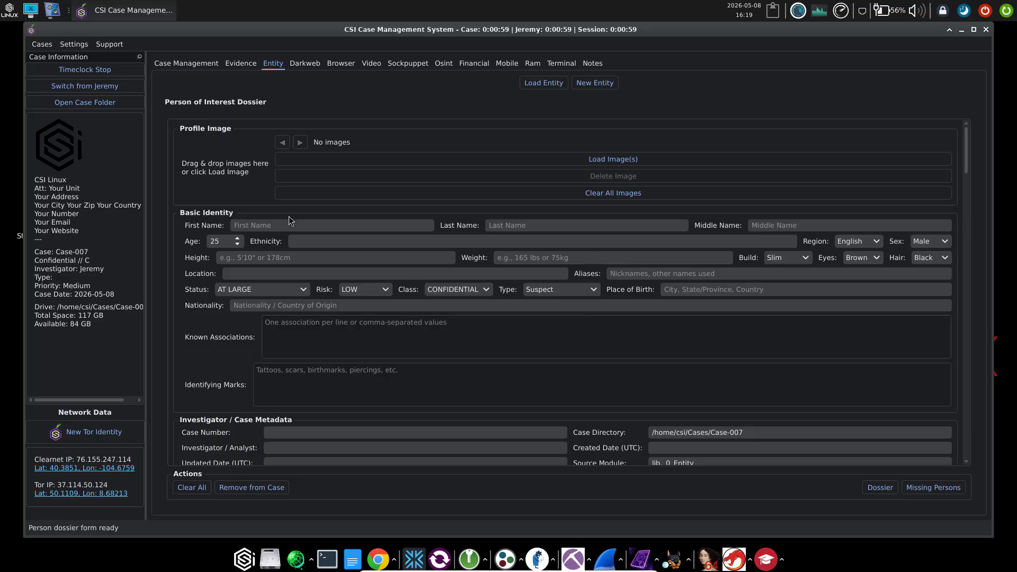
Enter first name 'Elon' and last name 'Musk' in the person dossier
left_click(282, 228)
type("Elon")
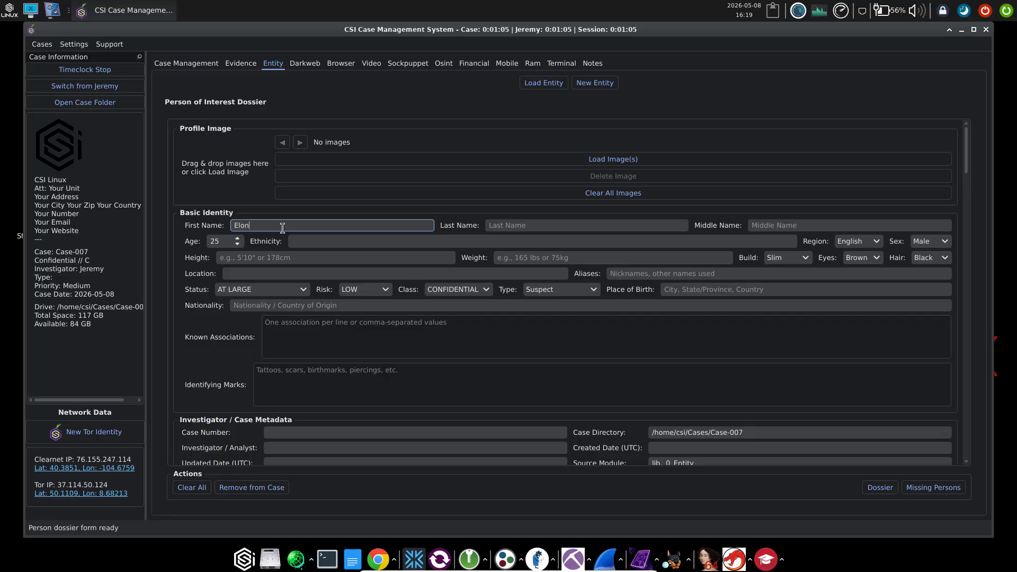
key("Tab")
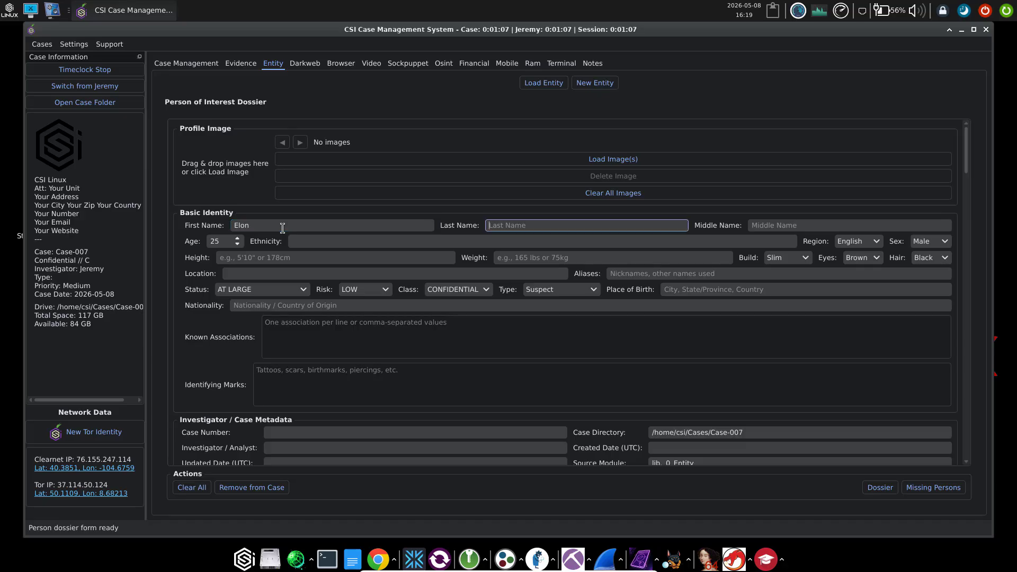
type("Musk")
left_click(198, 62)
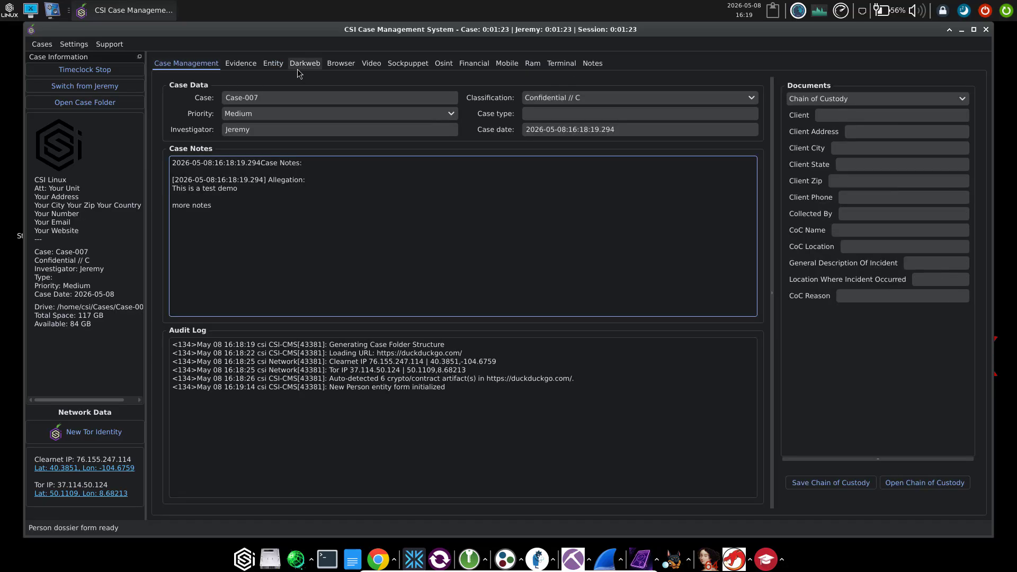
left_click(907, 100)
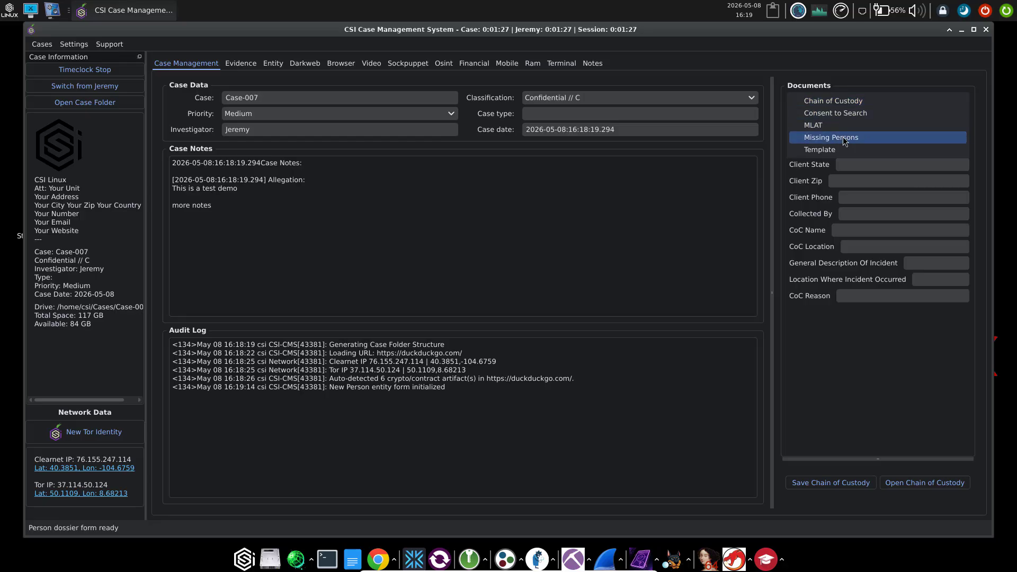
left_click(272, 62)
left_click(273, 64)
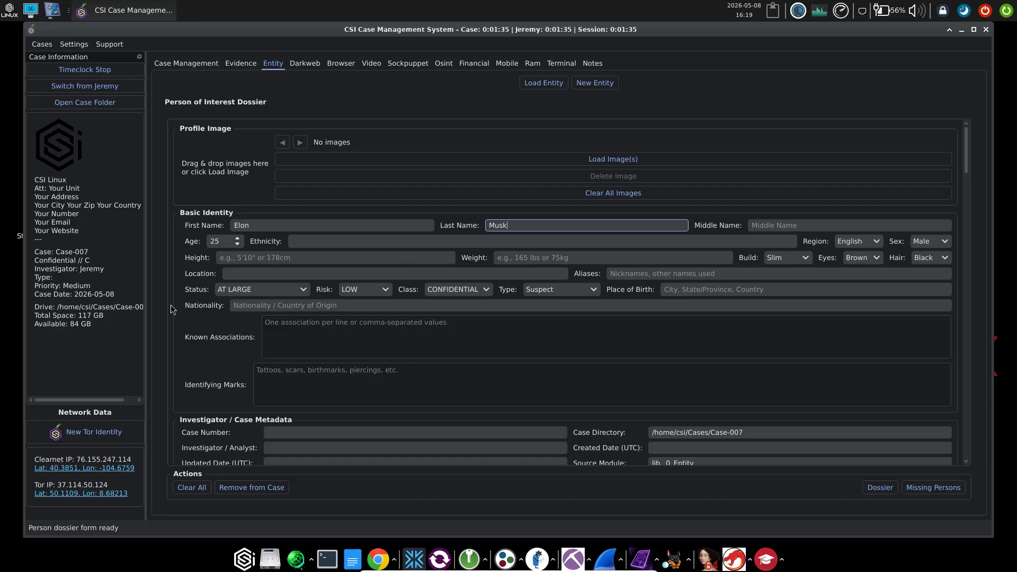
Set the dossier to status AT LARGE, risk MEDIUM, class CONFIDENTIAL and type Witness
left_click(254, 291)
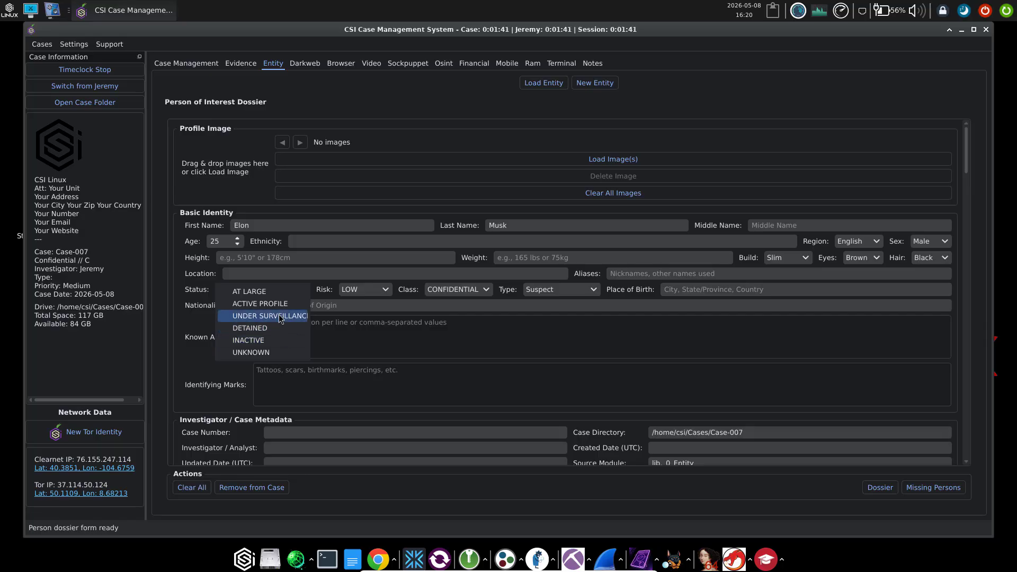
left_click(274, 292)
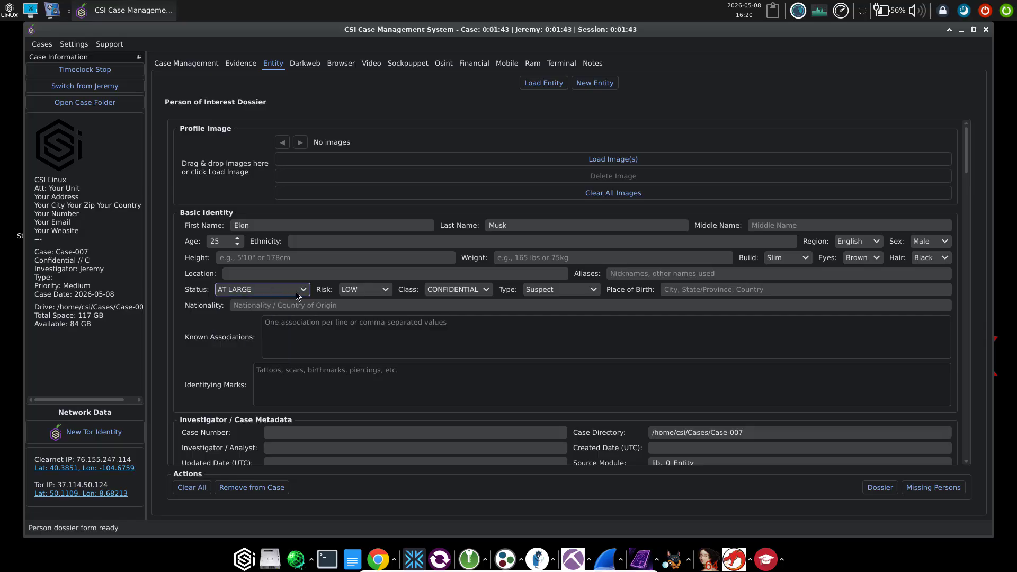
left_click(369, 297)
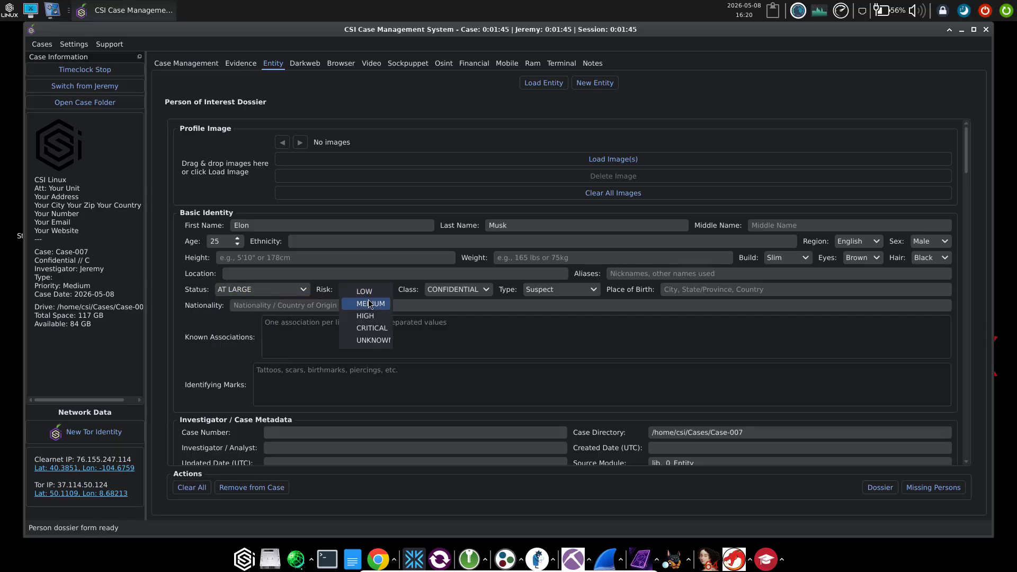
left_click(368, 304)
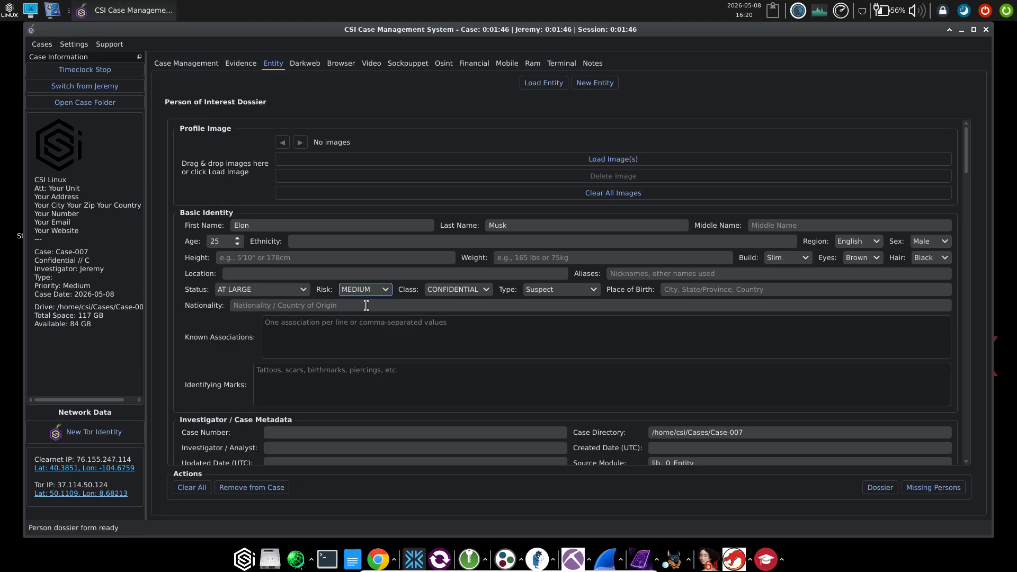
left_click(455, 291)
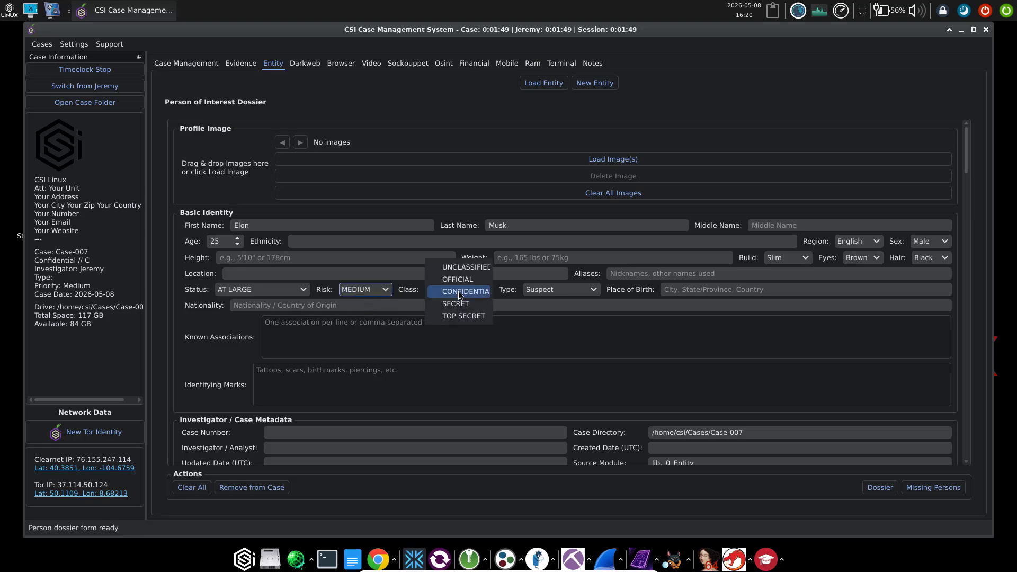
left_click(458, 293)
left_click(551, 292)
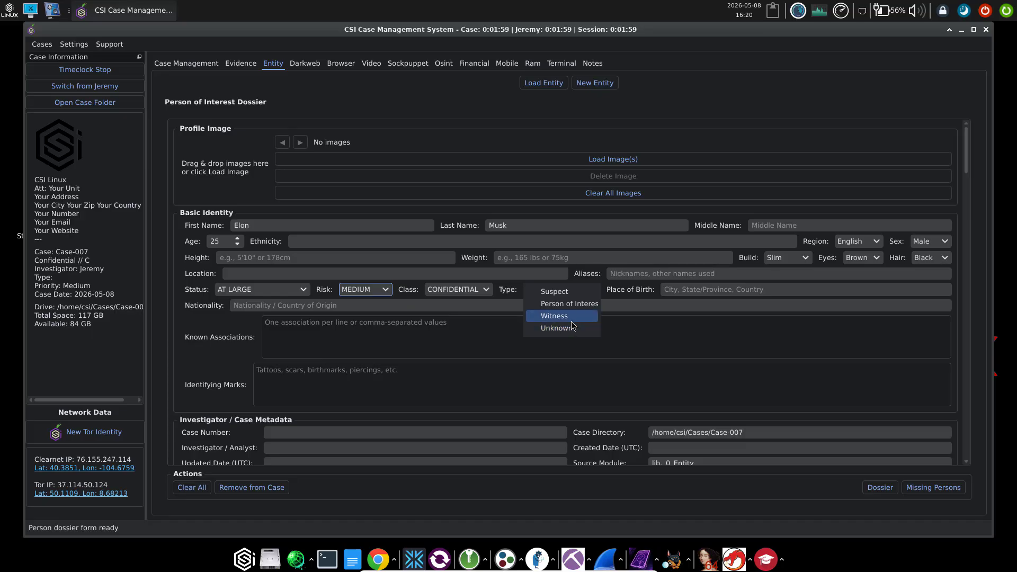
left_click(571, 320)
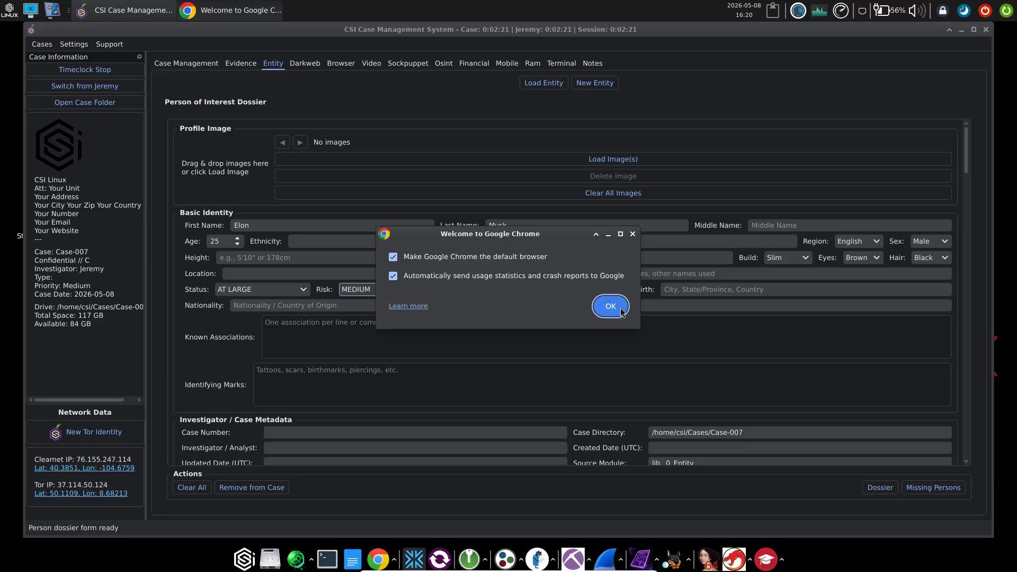
Dismiss Chrome's welcome, sign-in and ad privacy prompts, then search Google for 'elon musk'
left_click(621, 309)
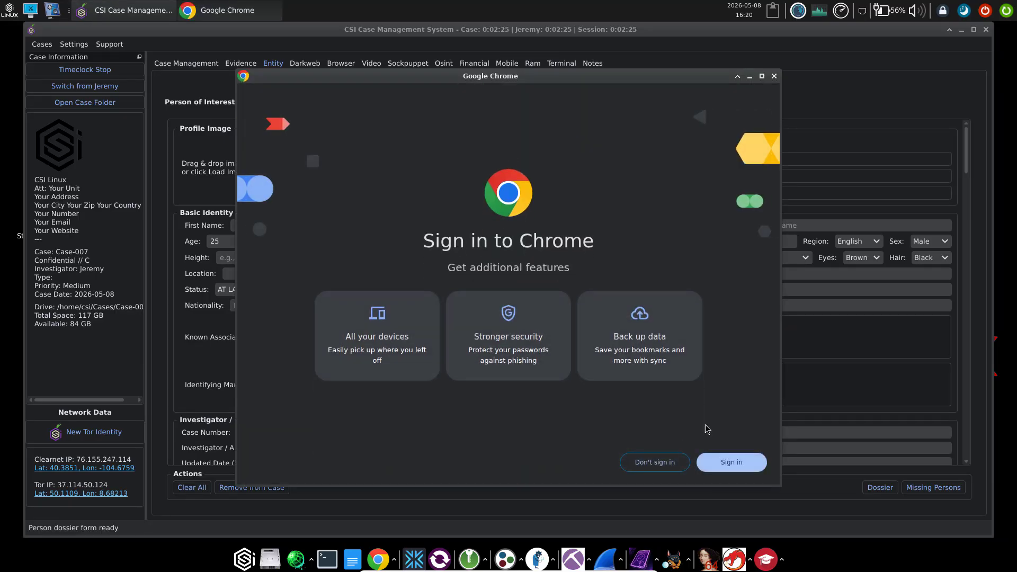
left_click(642, 462)
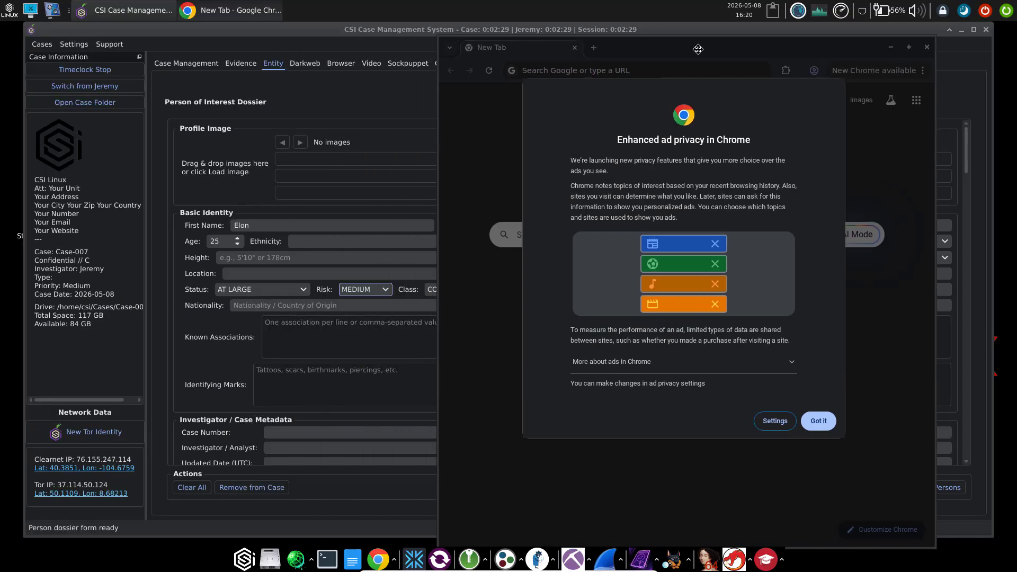
left_click(819, 420)
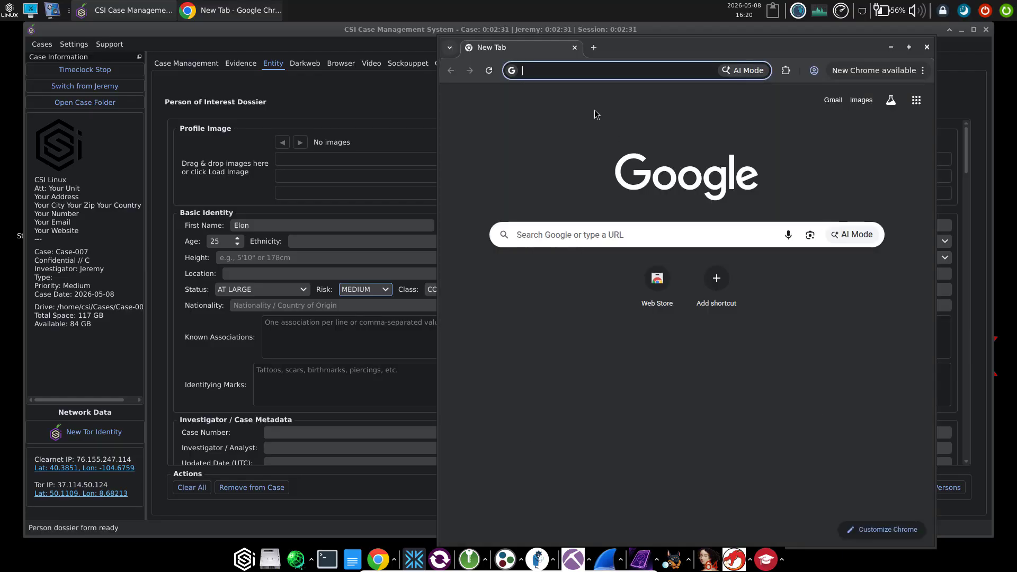
type("el")
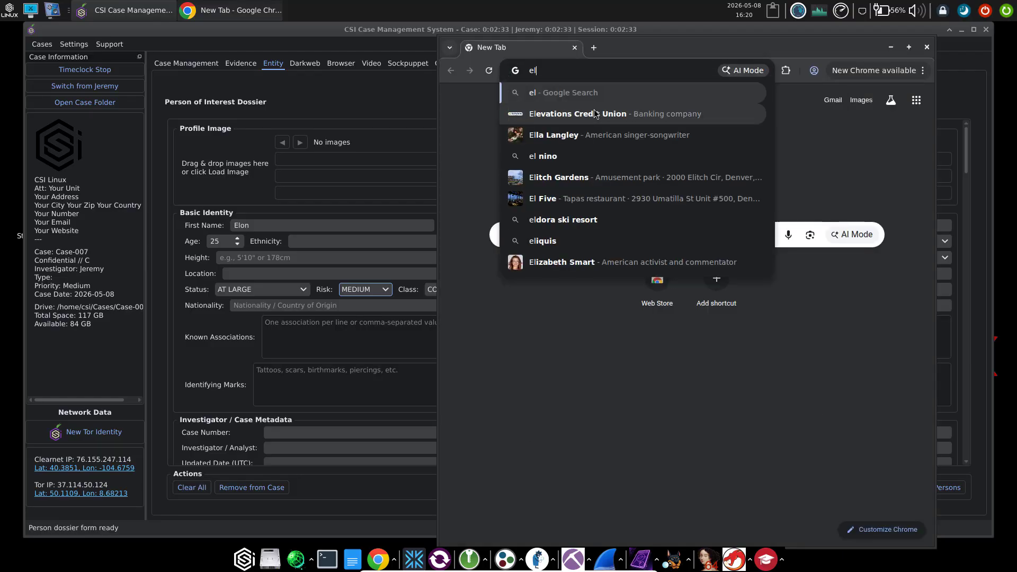
type("on musk")
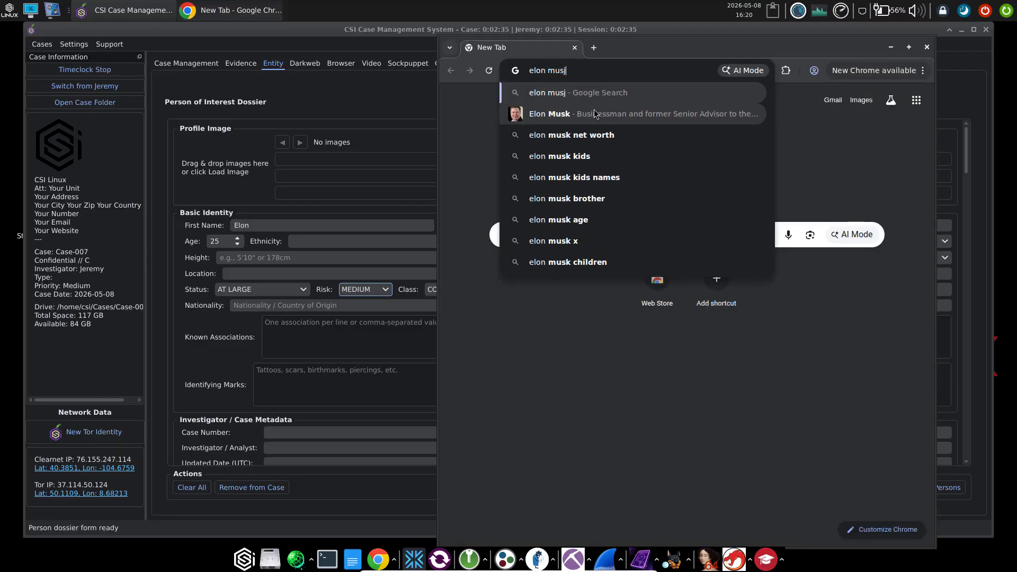
key("Return")
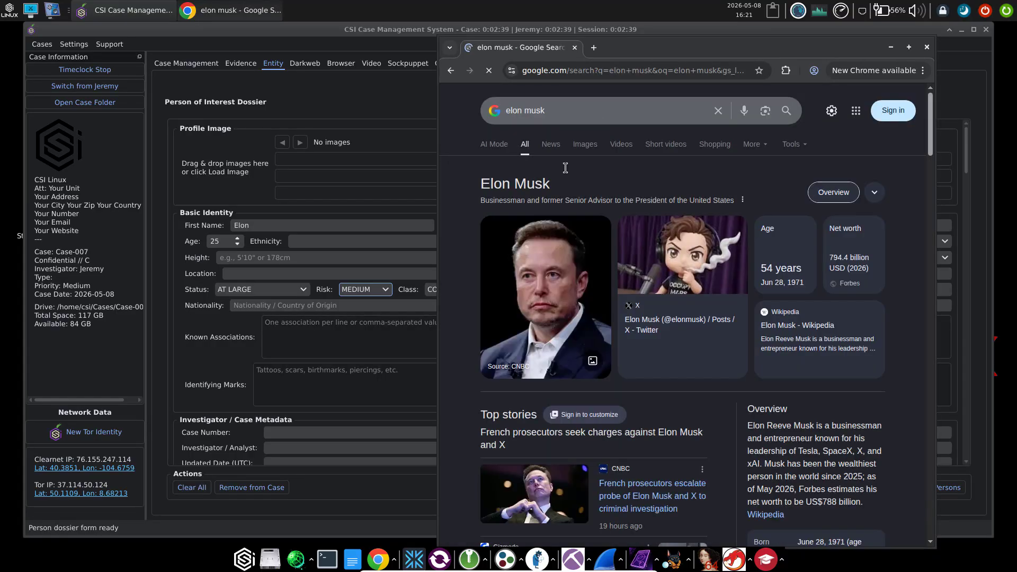
Save the Elon Musk result photo as images.webp into Cases/Case-007/Evidence/Graphics
right_click(570, 274)
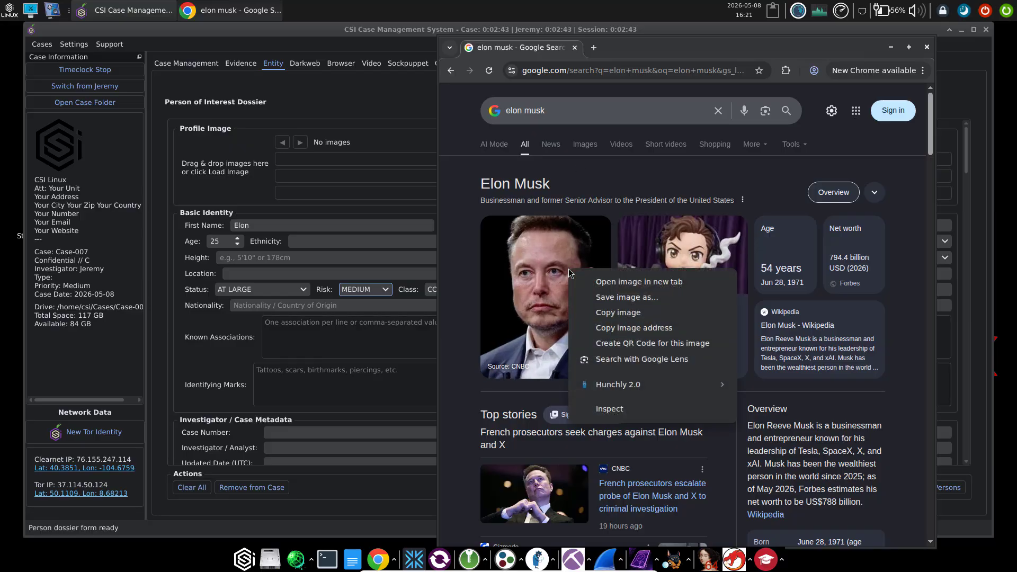
left_click(607, 298)
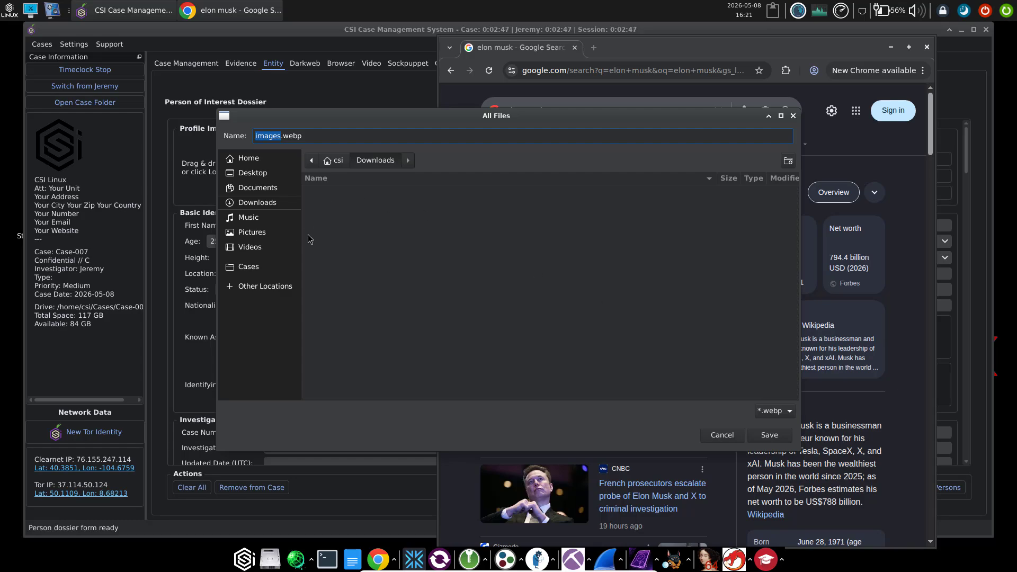
left_click(265, 268)
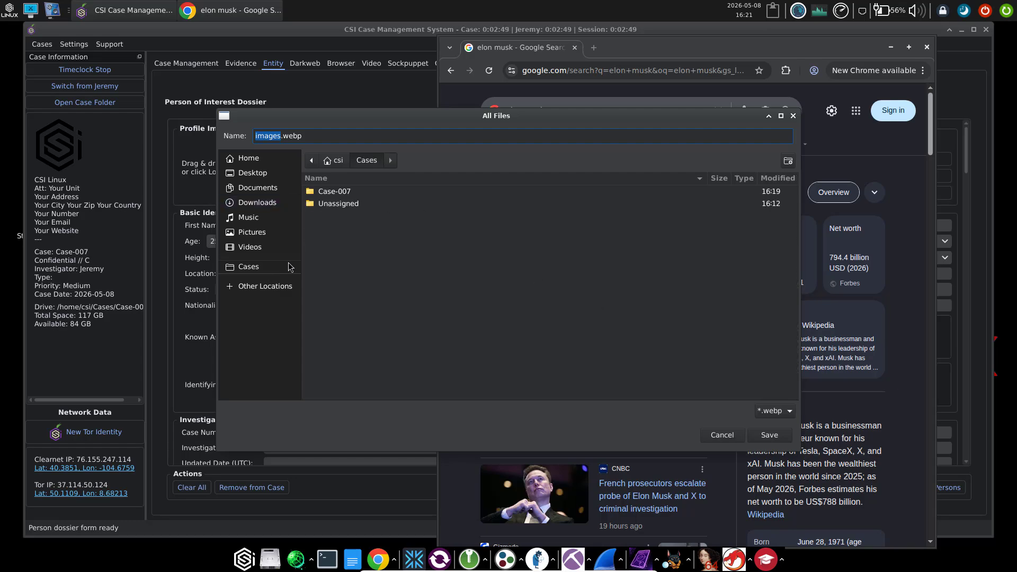
double_click(344, 194)
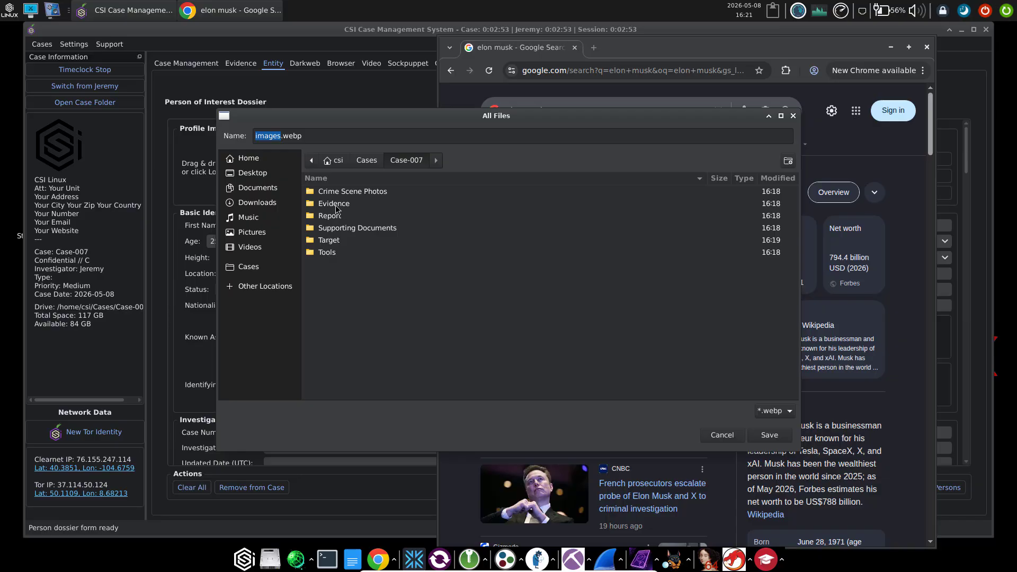
double_click(335, 208)
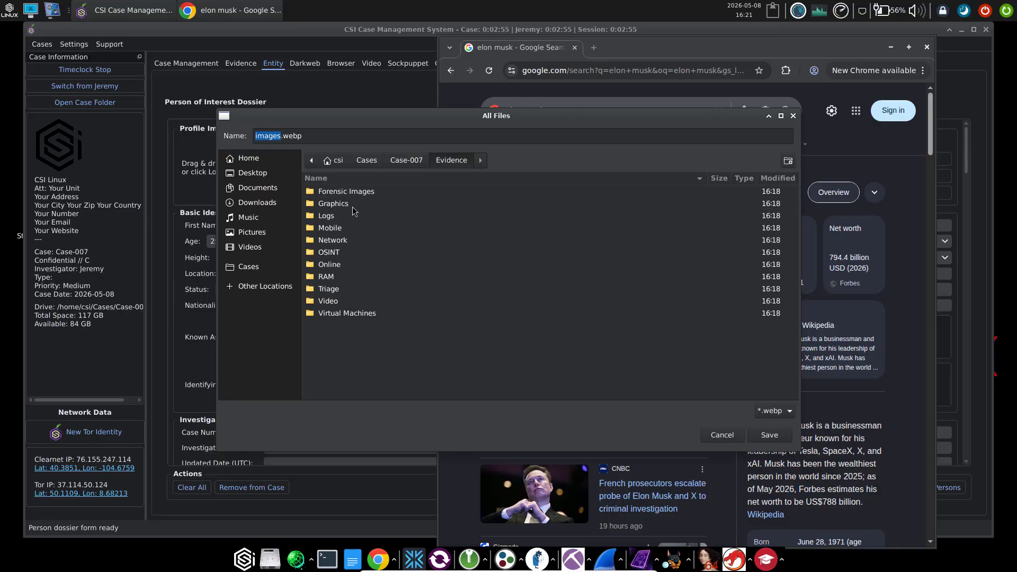
double_click(343, 205)
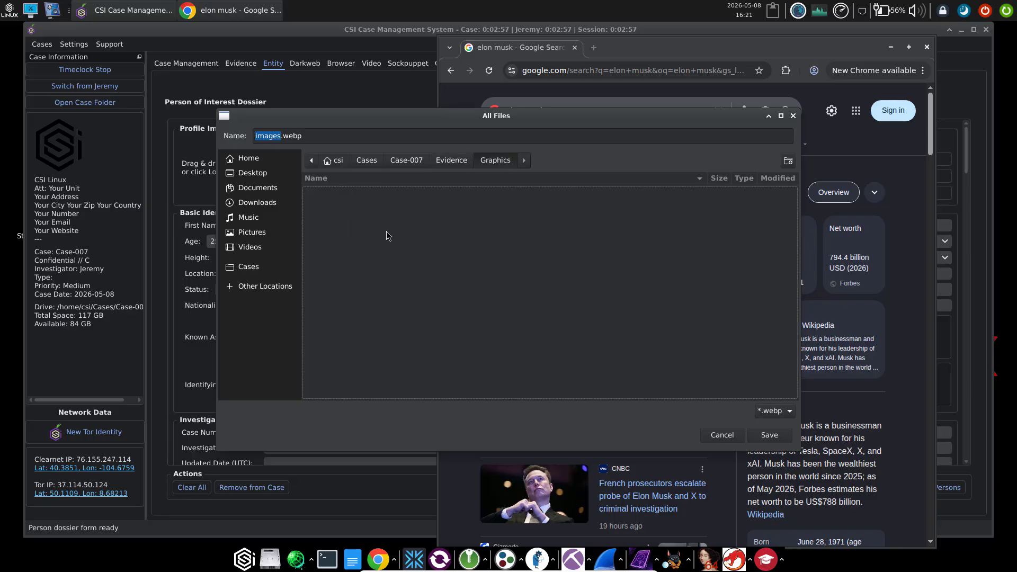
left_click(761, 442)
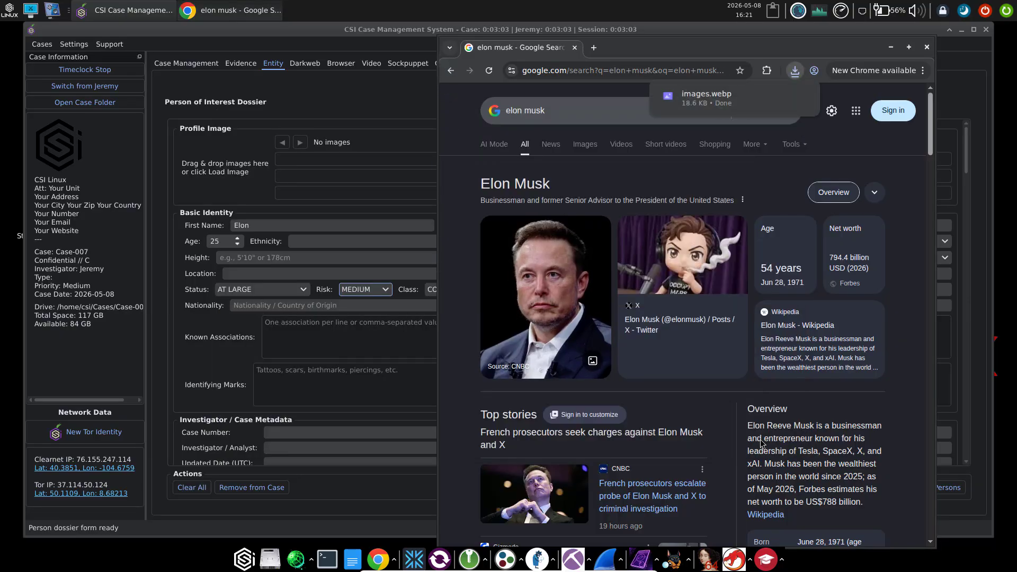
Open Case-007's Evidence/Graphics folder in Thunar and drag images.webp onto the dossier's profile image
left_click(890, 47)
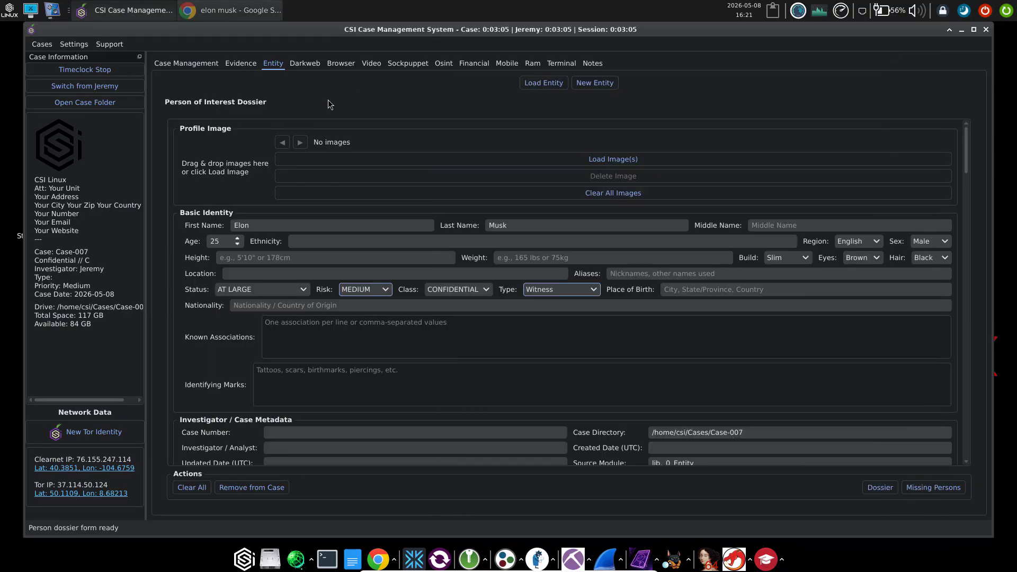
left_click(88, 106)
left_click_drag(151, 193, 626, 108)
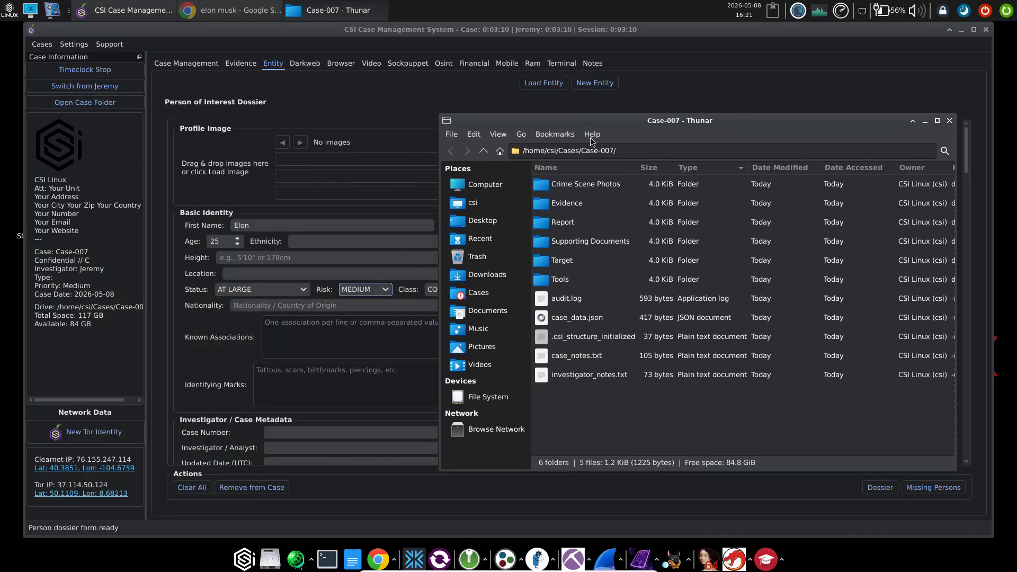
left_click(553, 205)
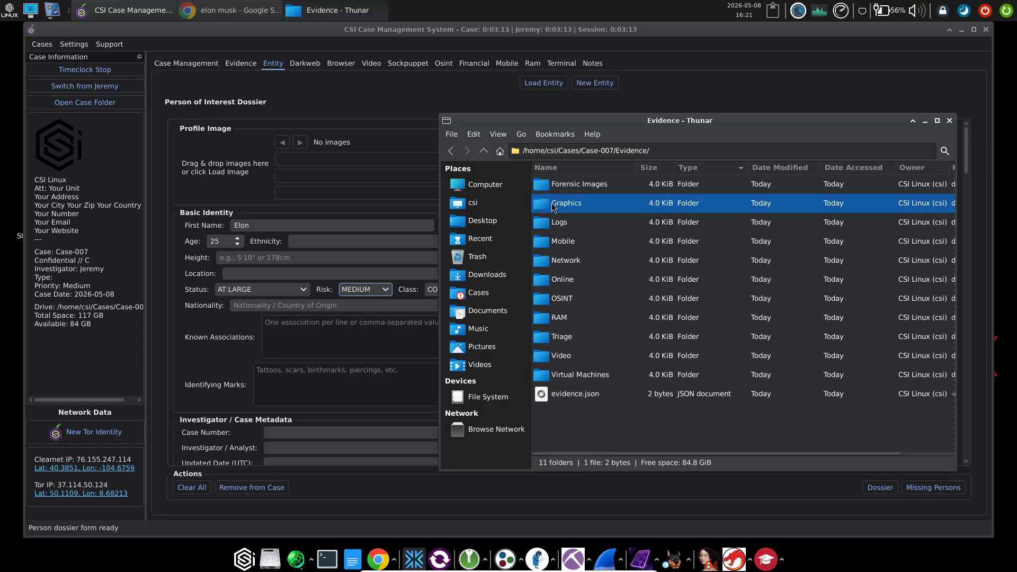
double_click(553, 206)
left_click_drag(549, 184, 217, 158)
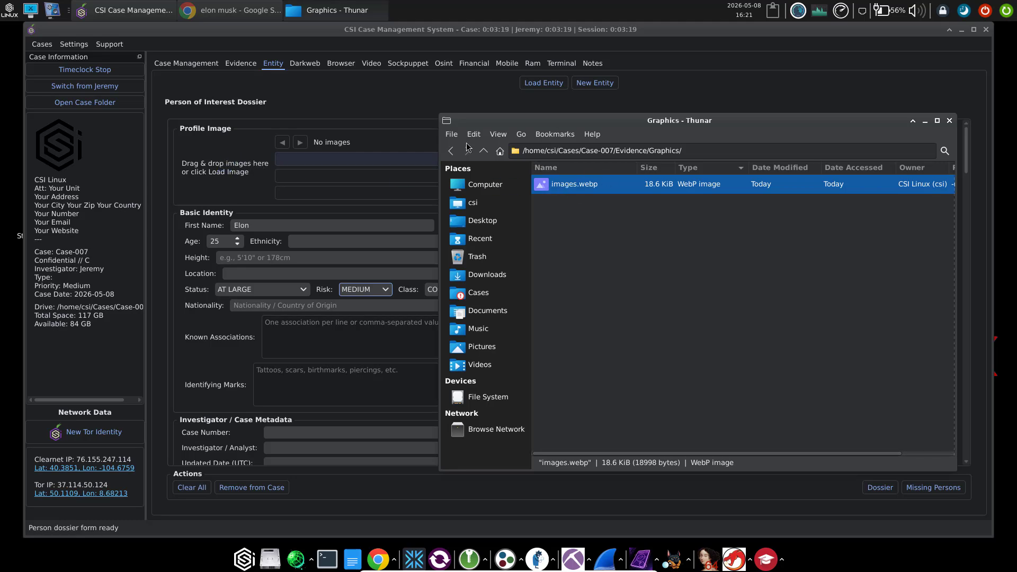
left_click_drag(549, 187, 195, 172)
left_click(212, 171)
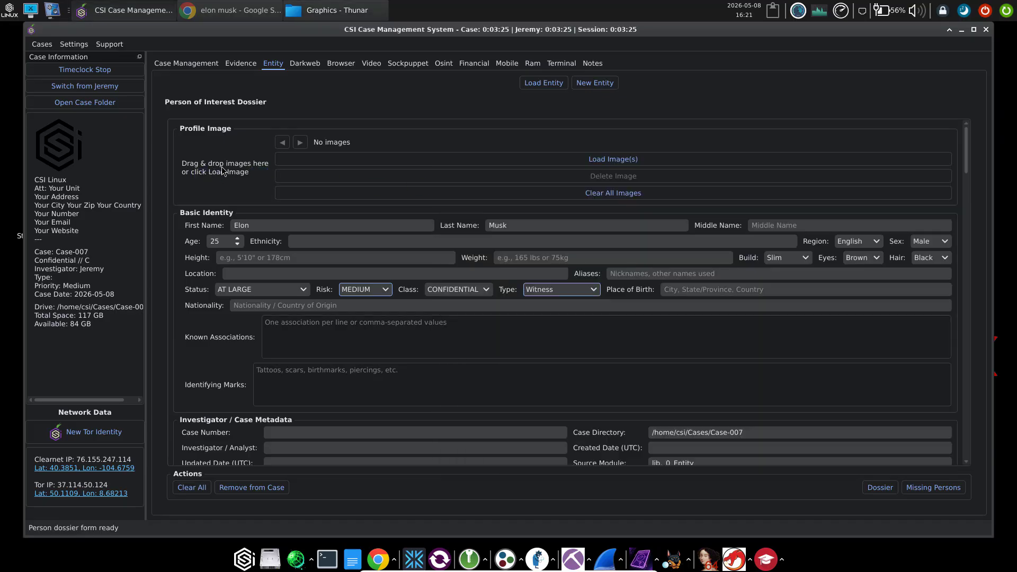
left_click(604, 165)
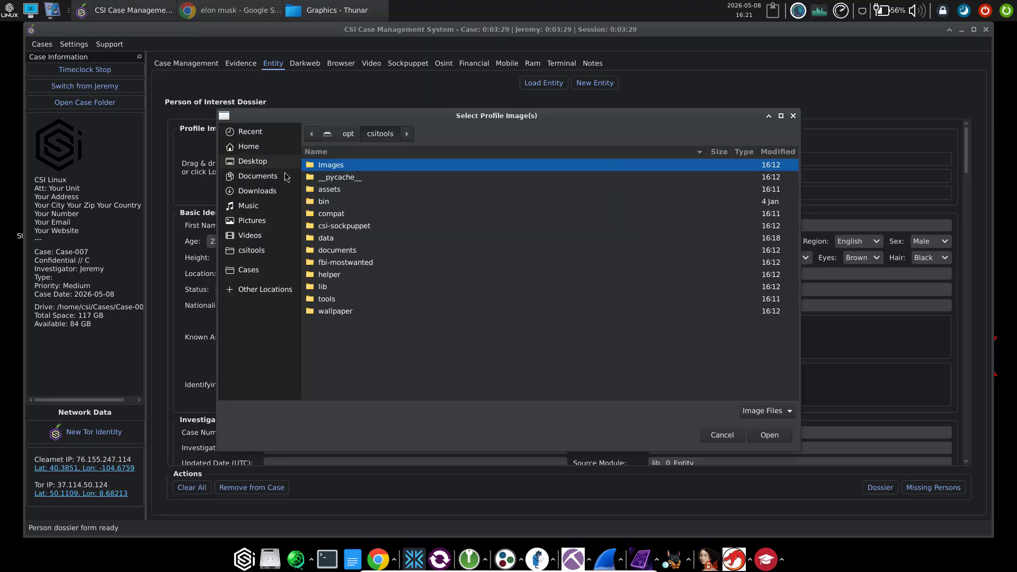
left_click(259, 270)
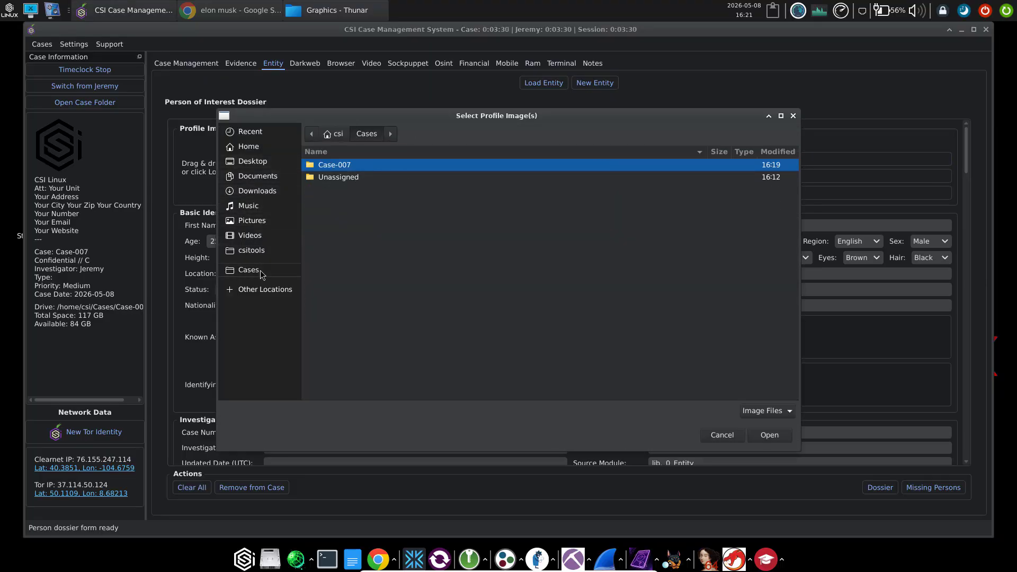
double_click(338, 167)
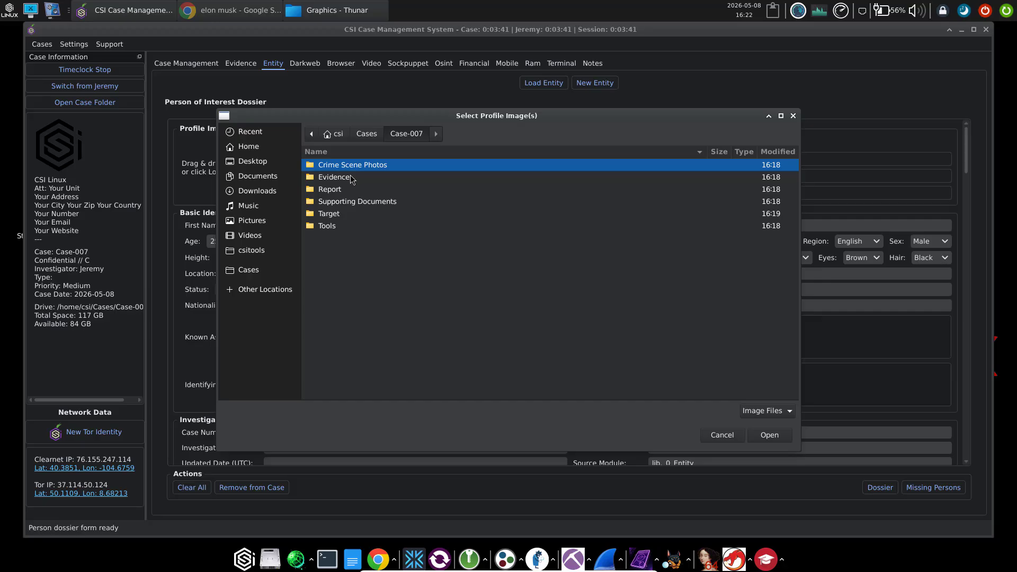
double_click(350, 178)
double_click(348, 178)
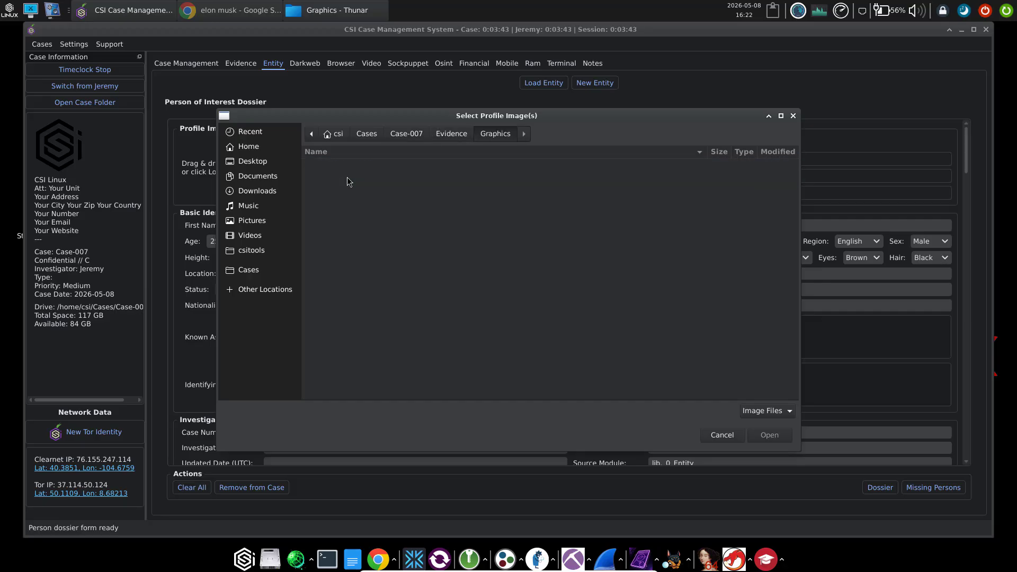
left_click(755, 413)
left_click(727, 442)
left_click(726, 437)
key("alt+Tab")
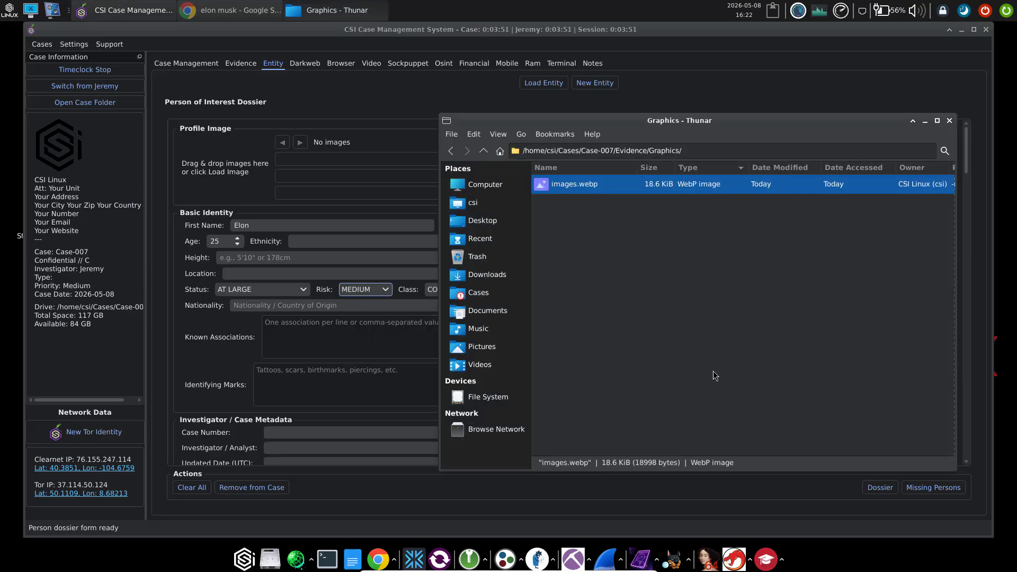
From Google Images, save the first Elon Musk result as download.jpg in the Graphics folder
key("alt+Tab")
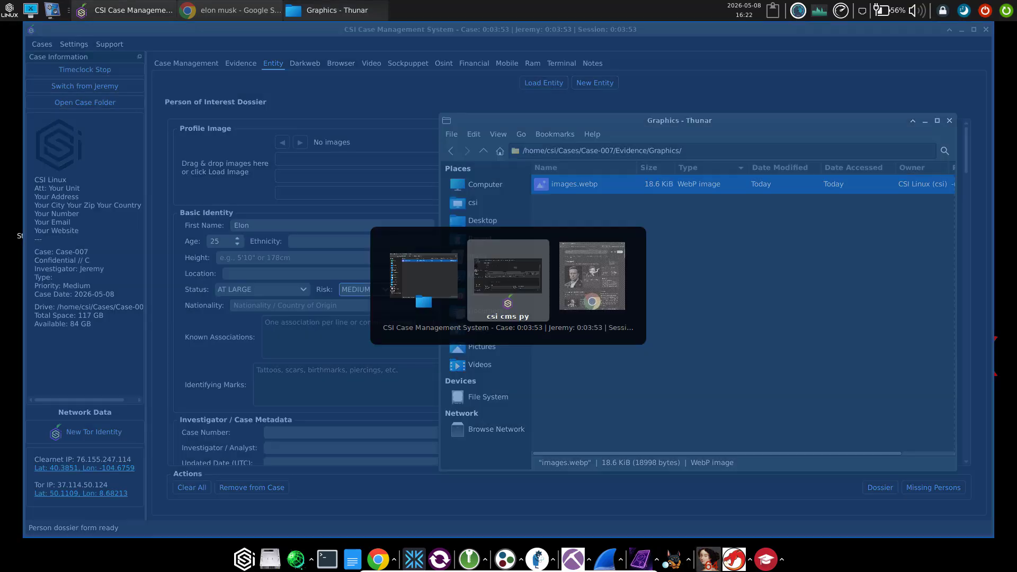
key("alt+Tab")
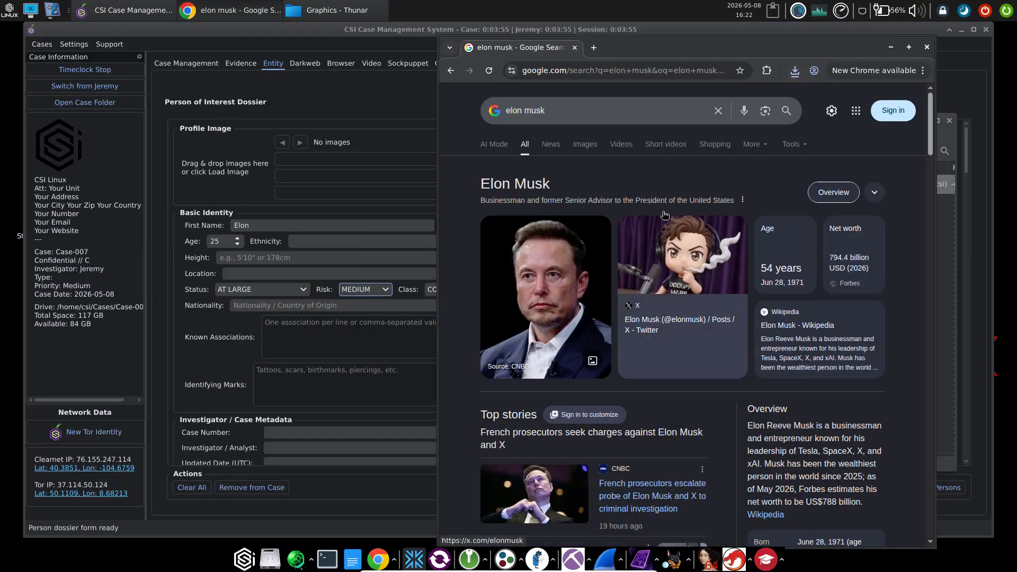
left_click(586, 147)
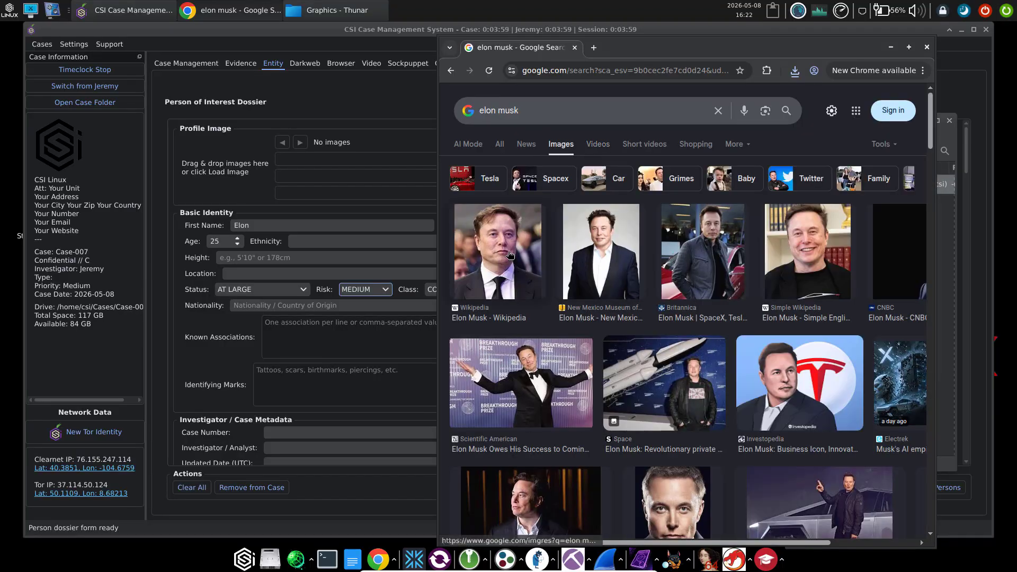
right_click(511, 255)
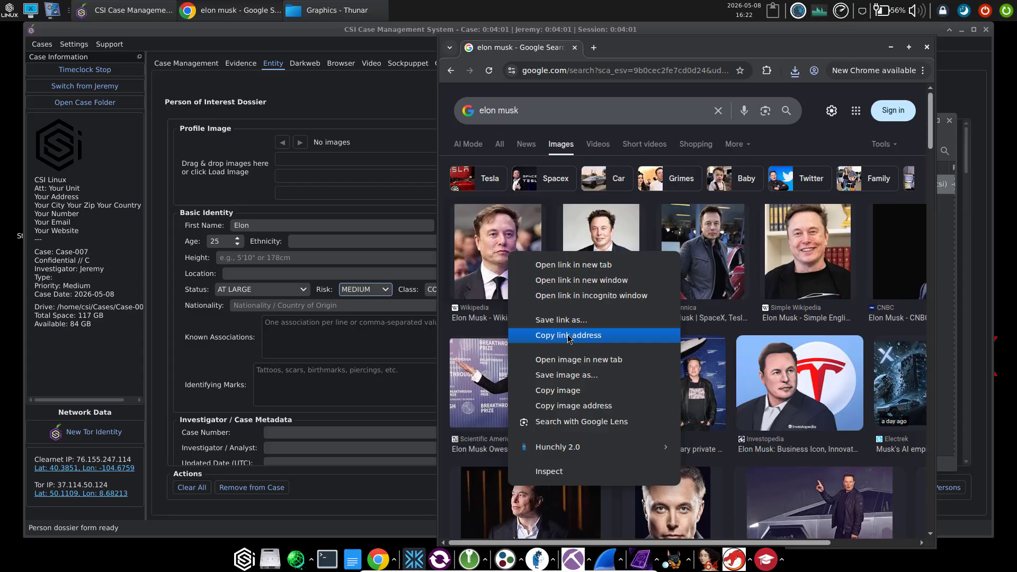
left_click(567, 375)
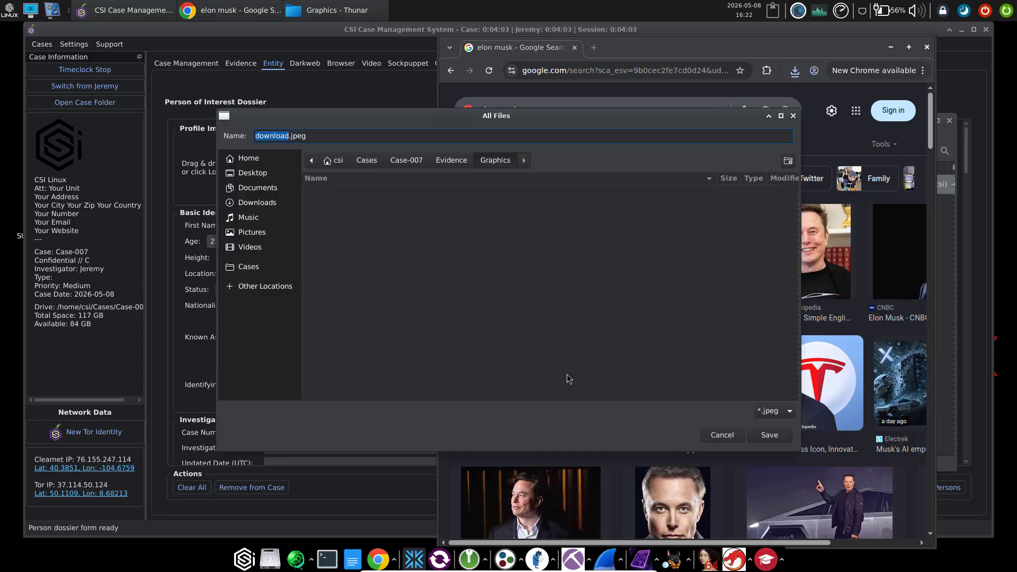
left_click(300, 135)
key("Delete")
left_click(760, 439)
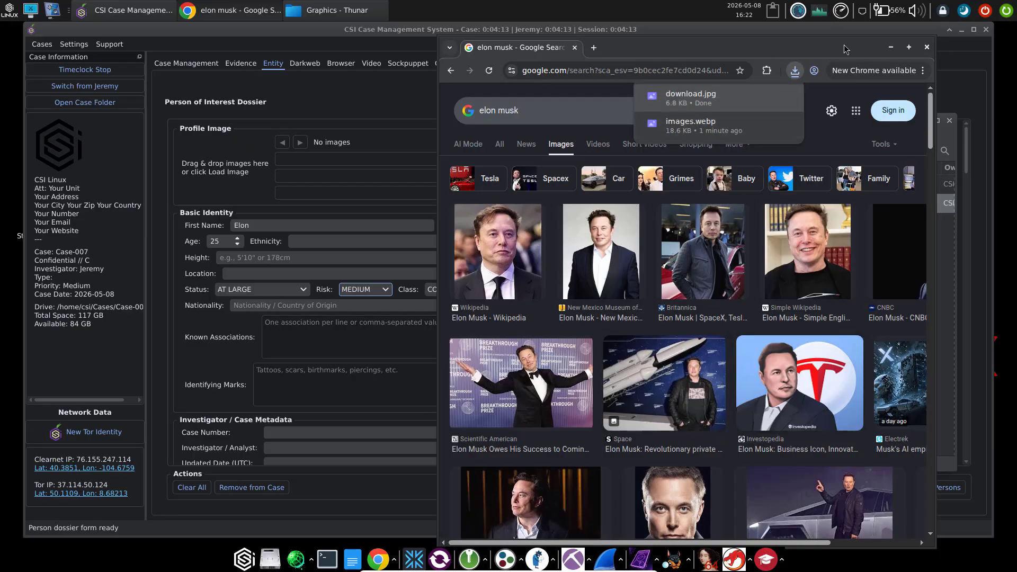
Drop download.jpg onto the dossier's profile image, then minimize the Thunar Graphics window
left_click(891, 48)
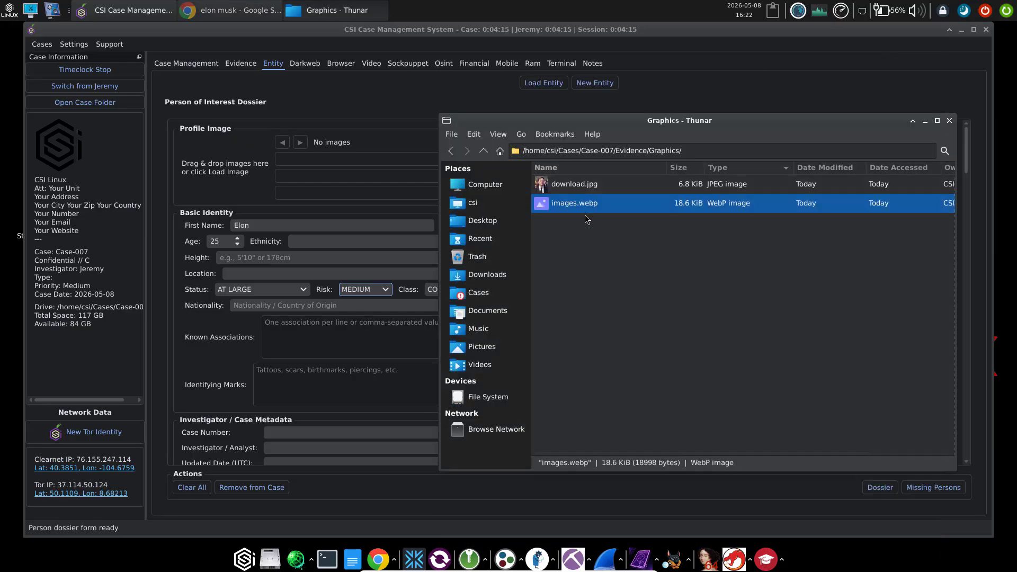
left_click_drag(572, 184, 192, 169)
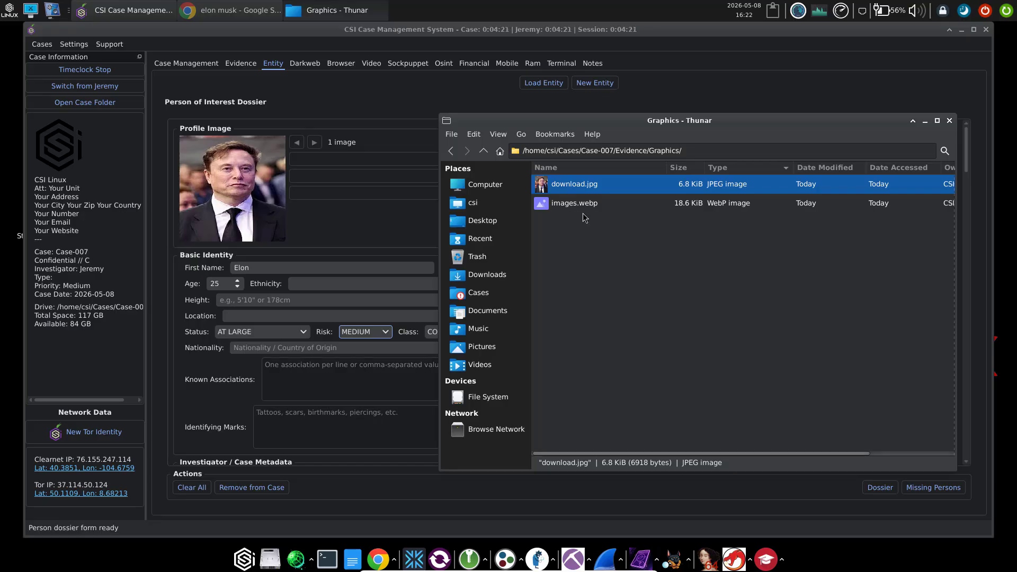
left_click(925, 121)
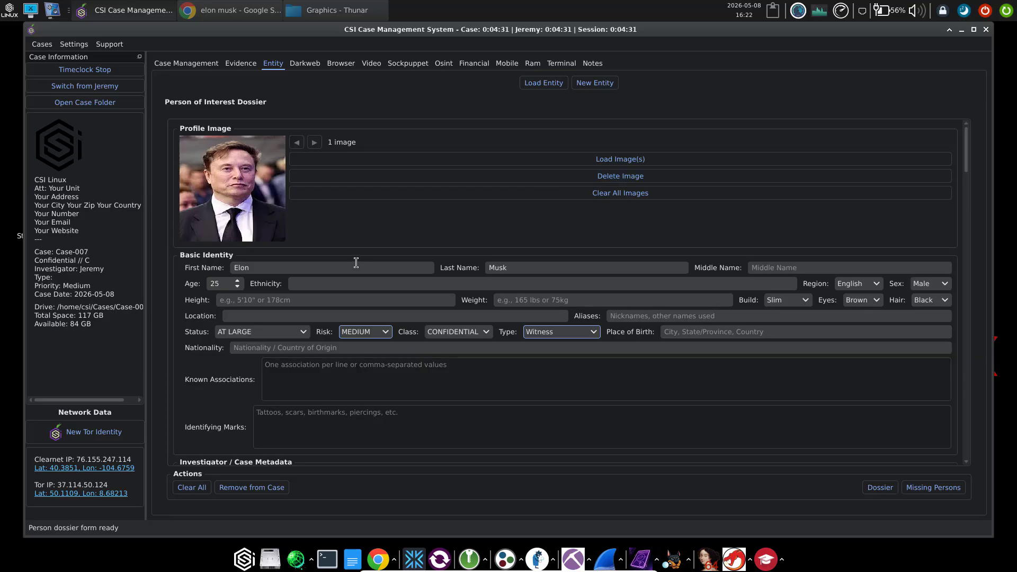
scroll(326, 320, "down", 1)
scroll(326, 320, "down", 5)
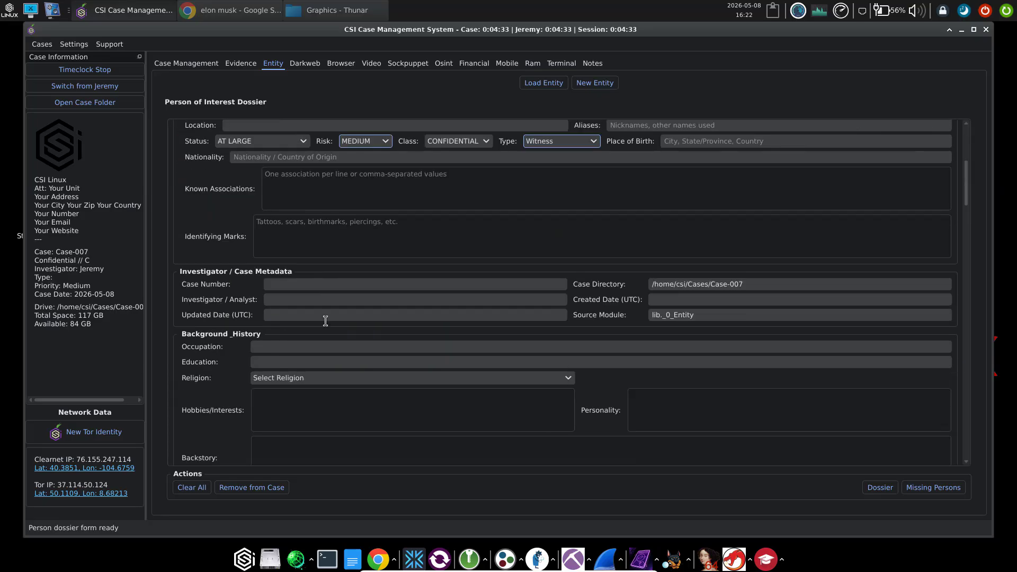
scroll(428, 287, "down", 2)
scroll(429, 288, "down", 1)
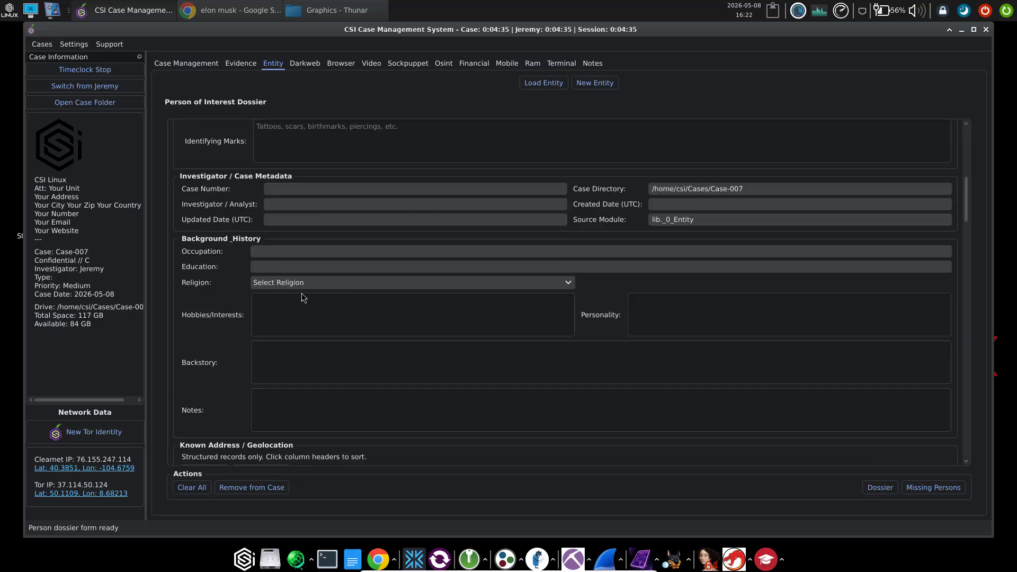
scroll(434, 355, "down", 6)
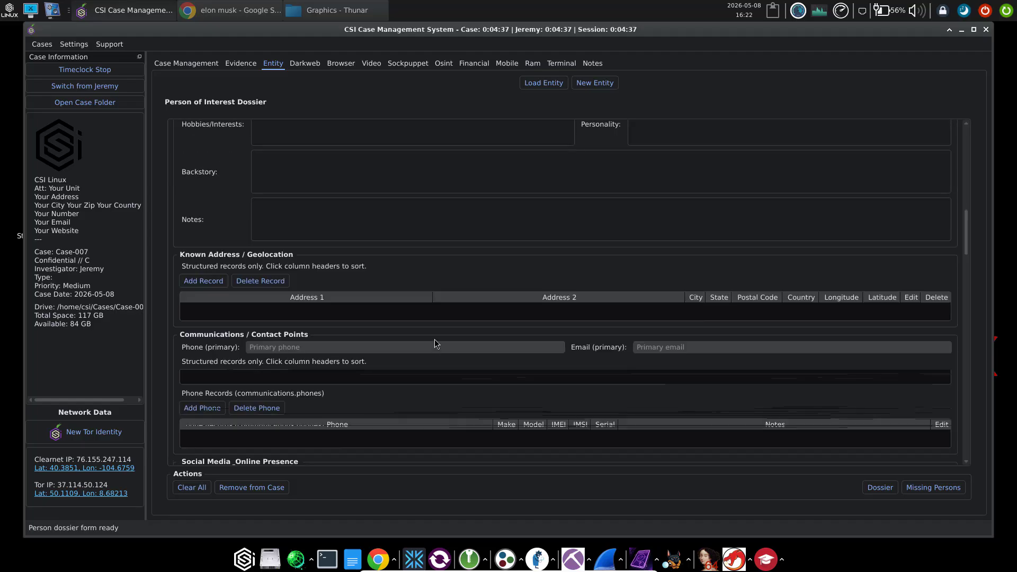
scroll(434, 343, "down", 2)
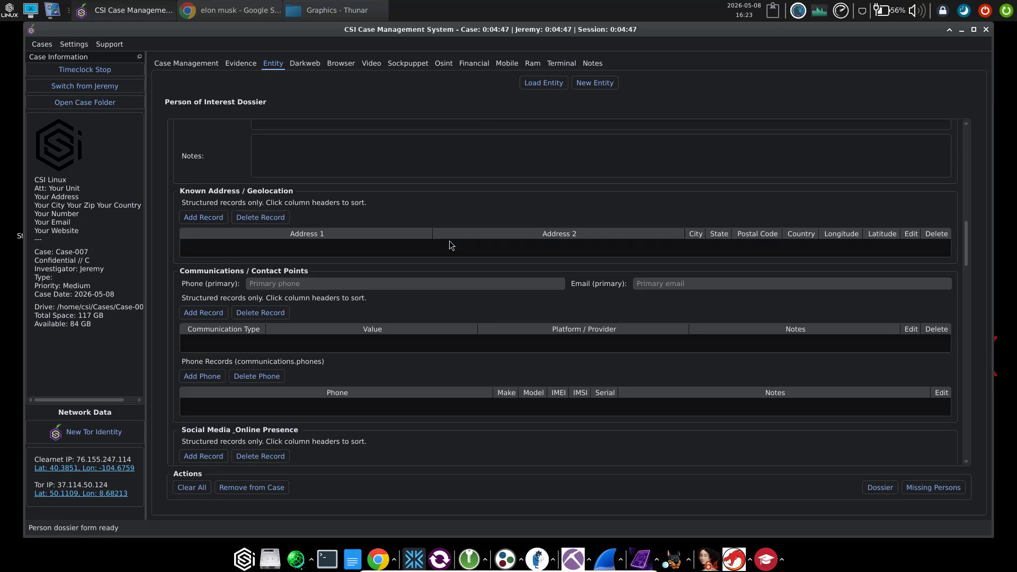
scroll(452, 396, "down", 5)
scroll(452, 396, "down", 5)
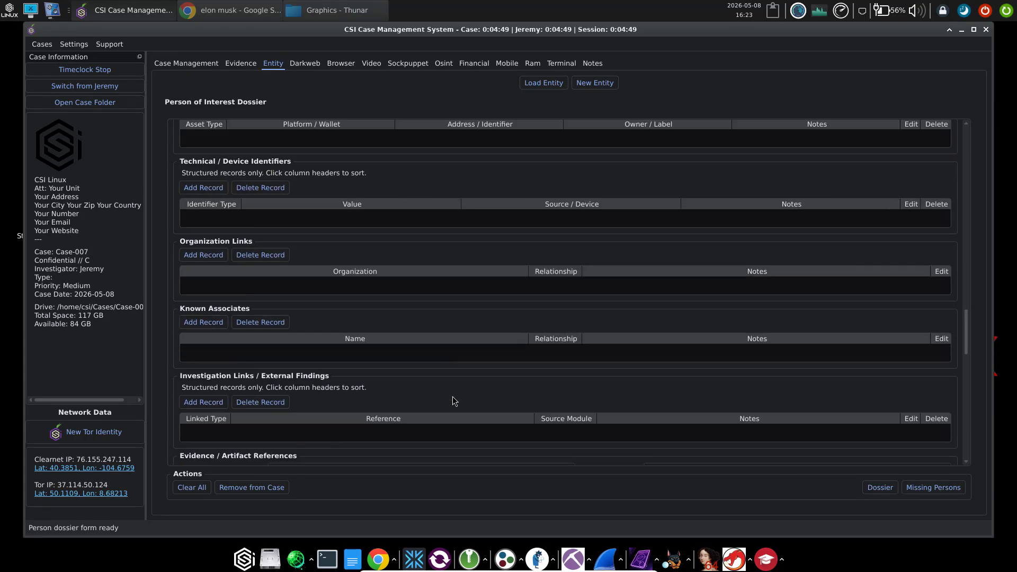
scroll(452, 396, "down", 5)
scroll(452, 396, "up", 5)
scroll(453, 400, "up", 15)
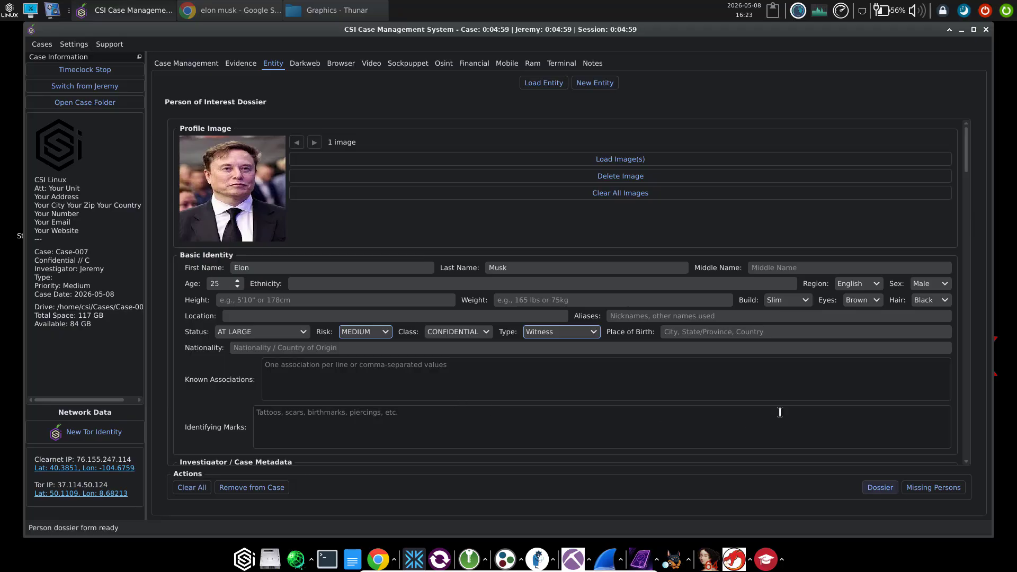
Generate the Elon Musk dossier report and scroll through ElonMusk.html
left_click(878, 487)
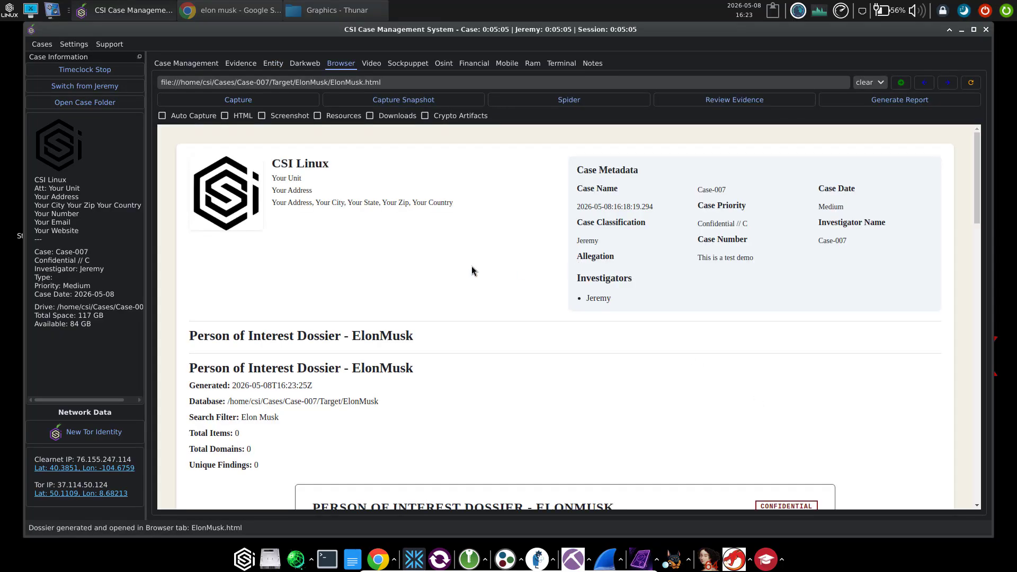
scroll(469, 268, "down", 10)
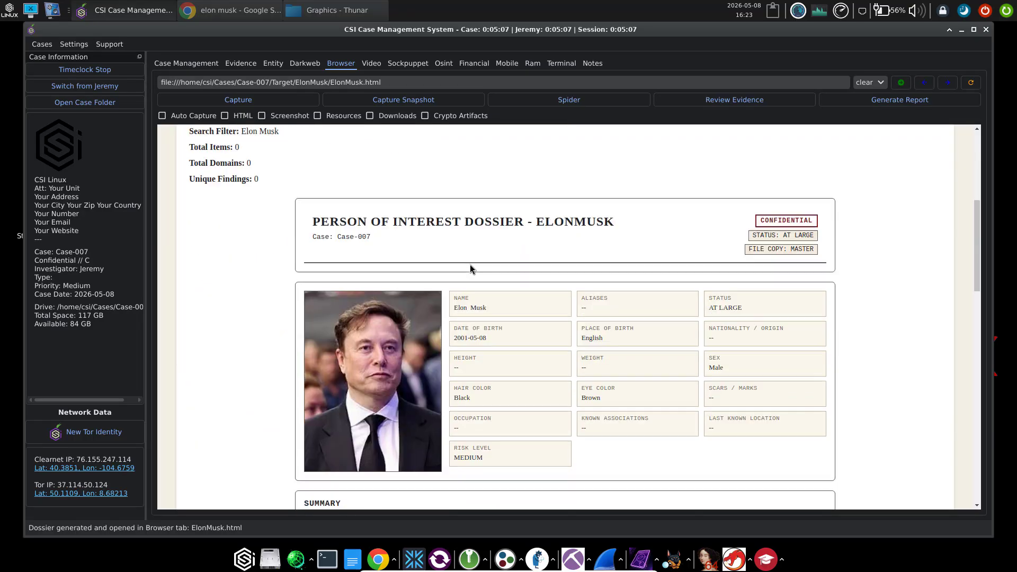
scroll(739, 270, "up", 3)
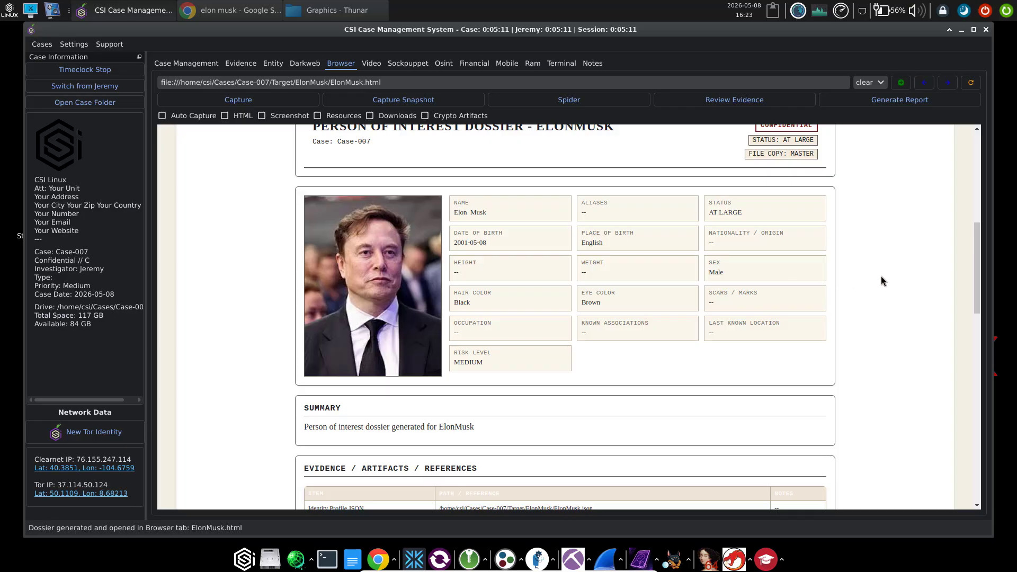
scroll(879, 280, "down", 5)
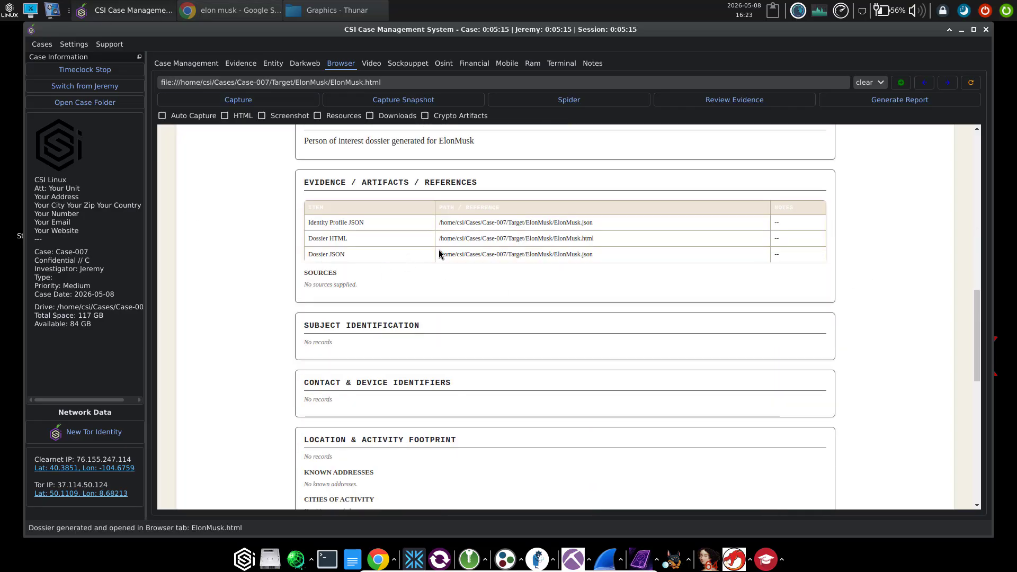
Select the Dossier JSON and HTML file paths in the report, then return to the Entity tab
left_click_drag(596, 254, 436, 256)
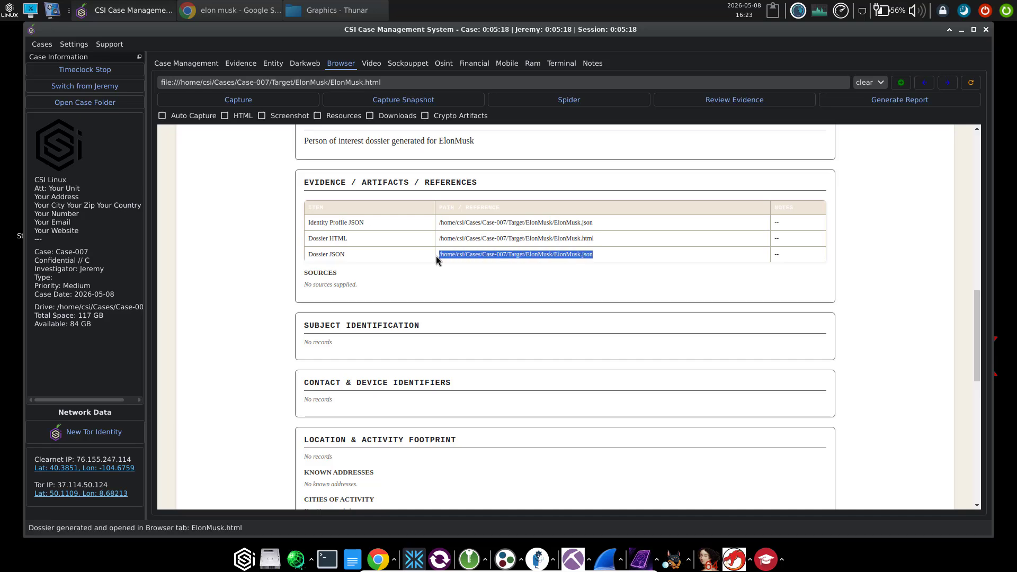
left_click(600, 240)
left_click_drag(600, 244, 445, 238)
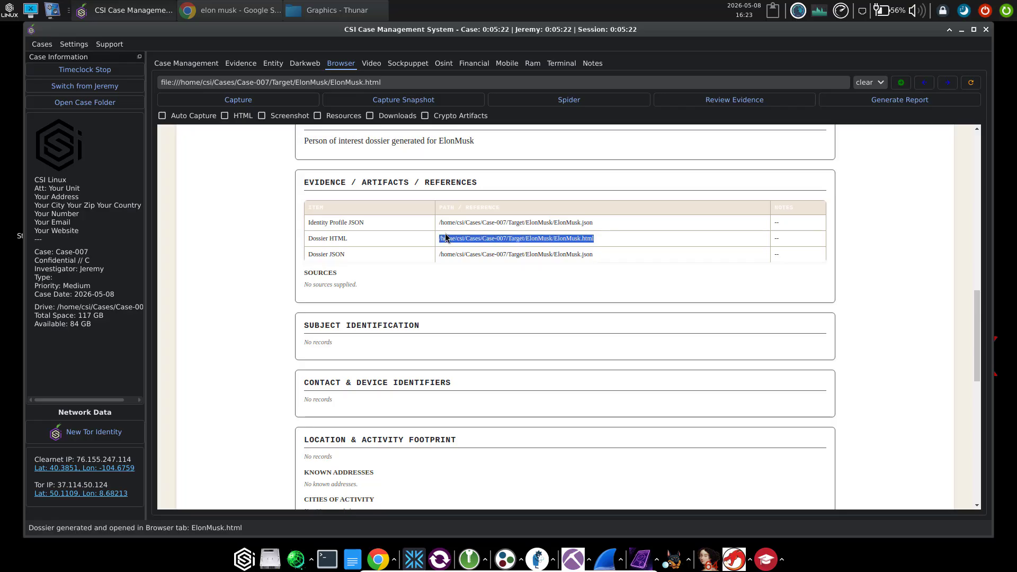
left_click(610, 254)
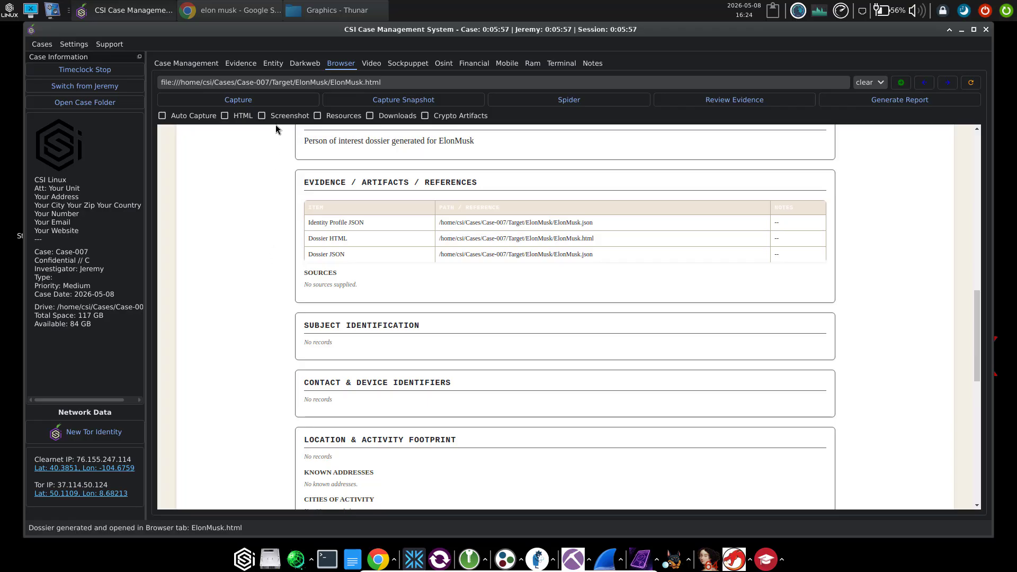
left_click(270, 64)
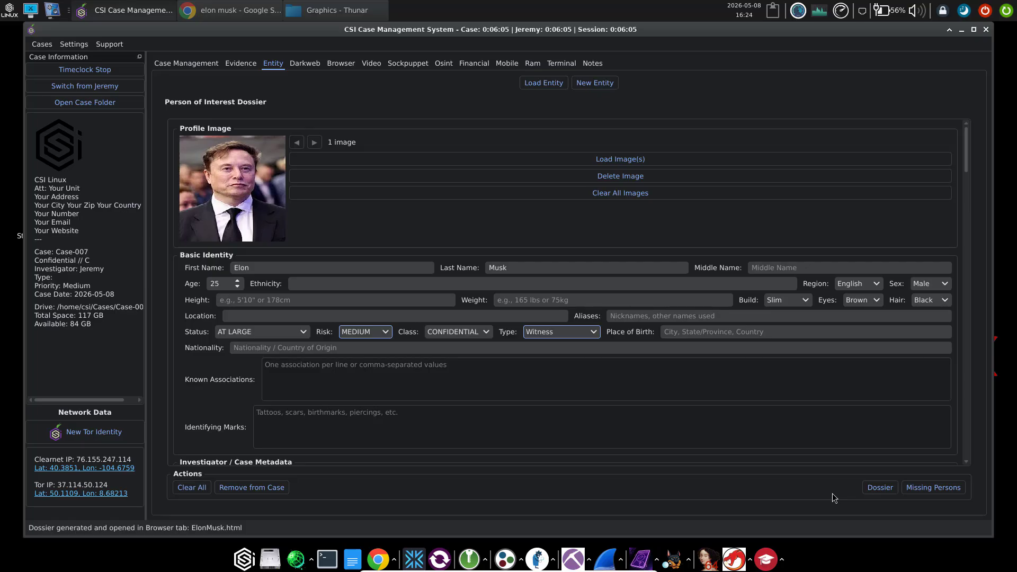
Create a new entity of type Organization
left_click(584, 87)
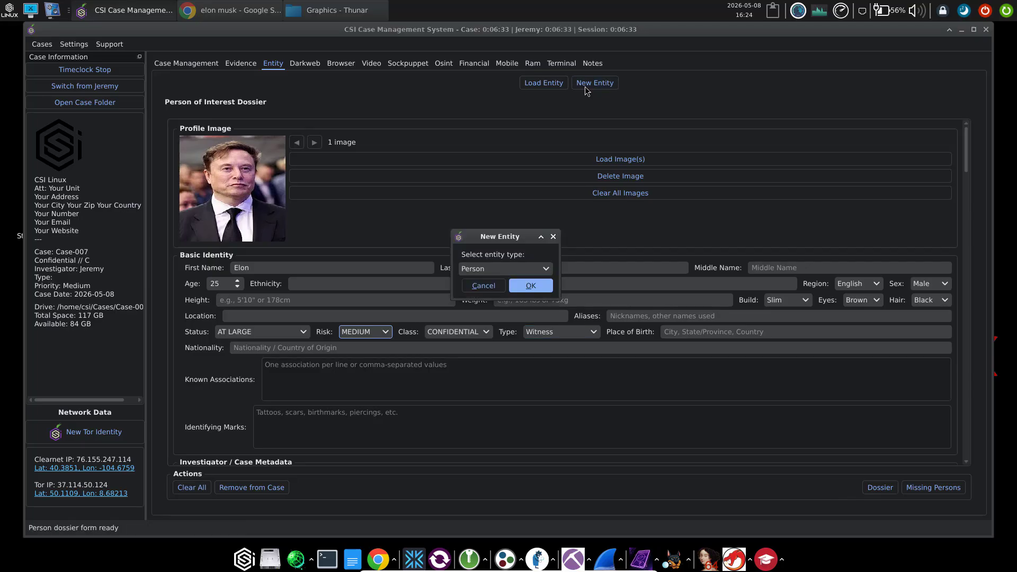
left_click(513, 272)
left_click(501, 285)
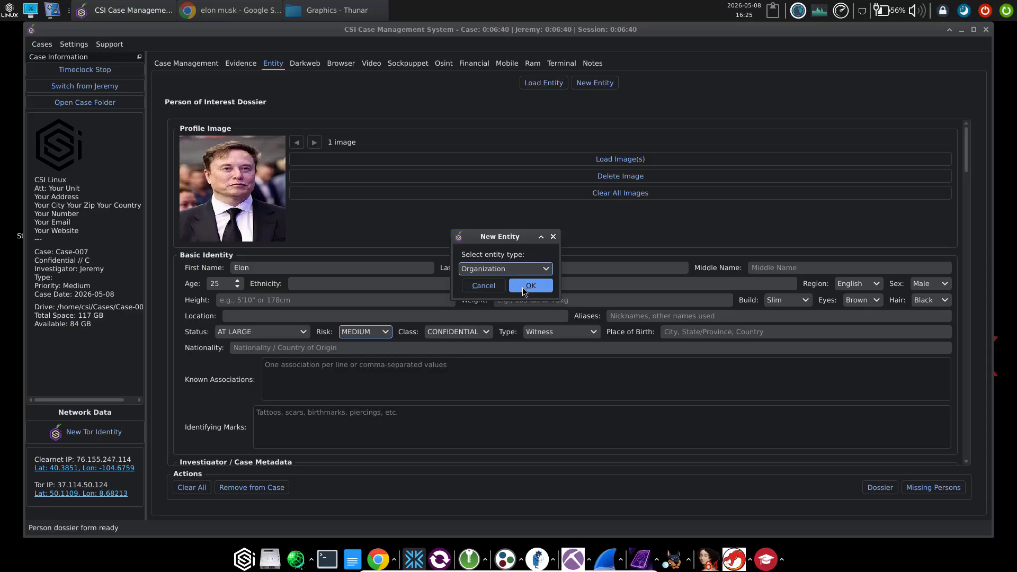
left_click(523, 289)
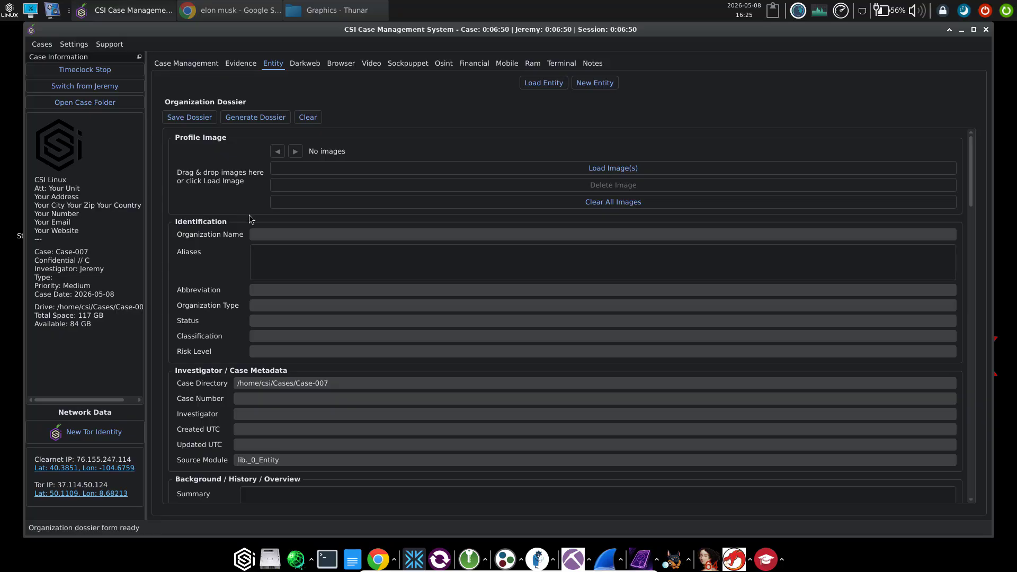
Enter 'Tesla' as the Organization Name and save the dossier as Tesla.html
left_click(273, 236)
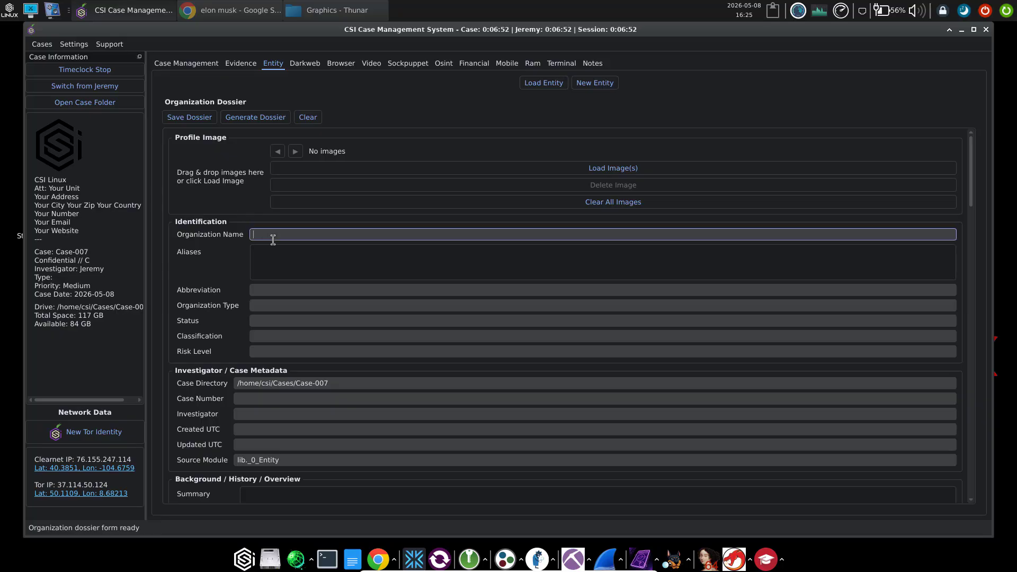
type("Tesla")
scroll(368, 326, "down", 3)
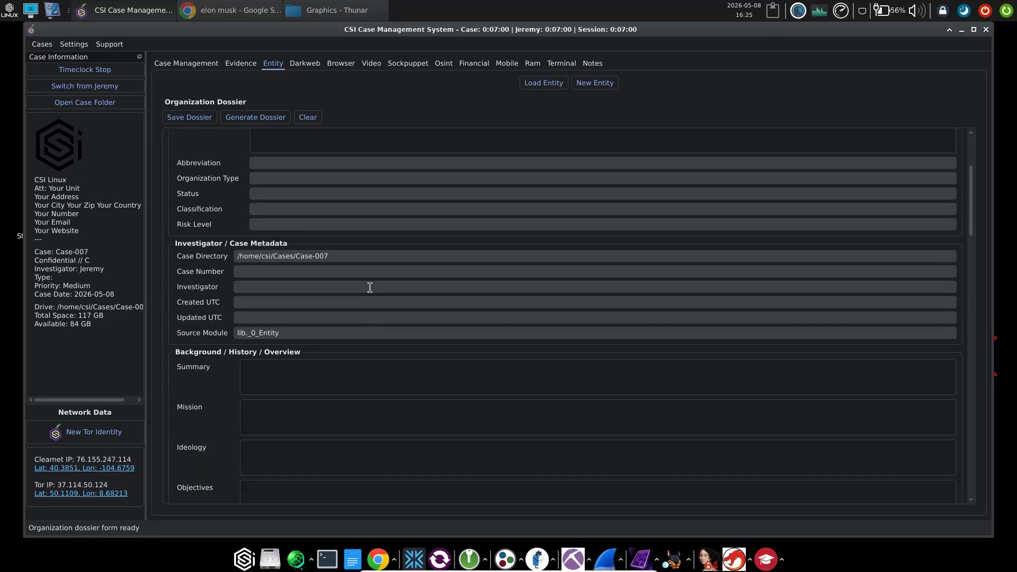
scroll(369, 296, "down", 5)
scroll(370, 287, "down", 10)
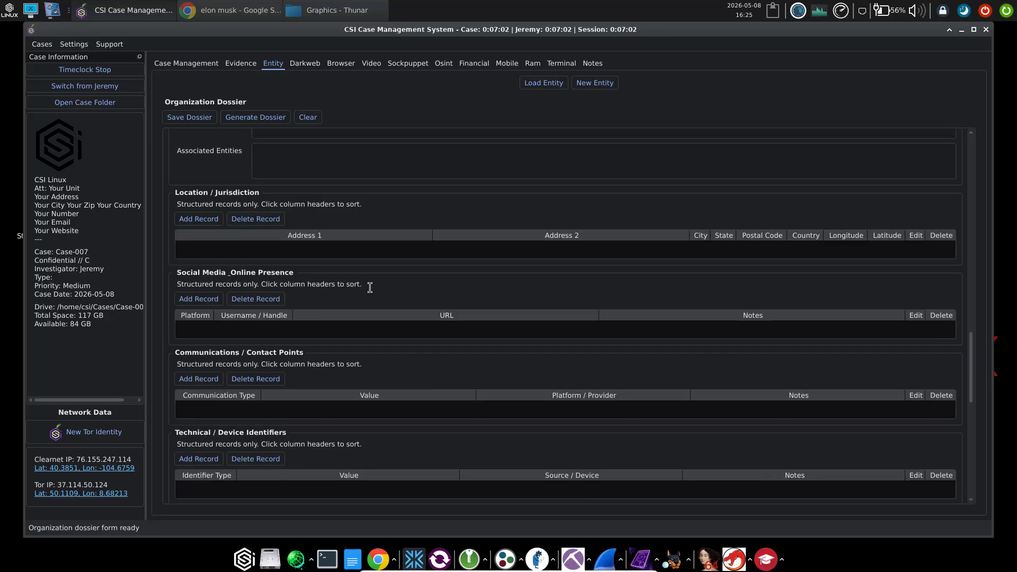
scroll(370, 287, "up", 4)
scroll(370, 287, "up", 12)
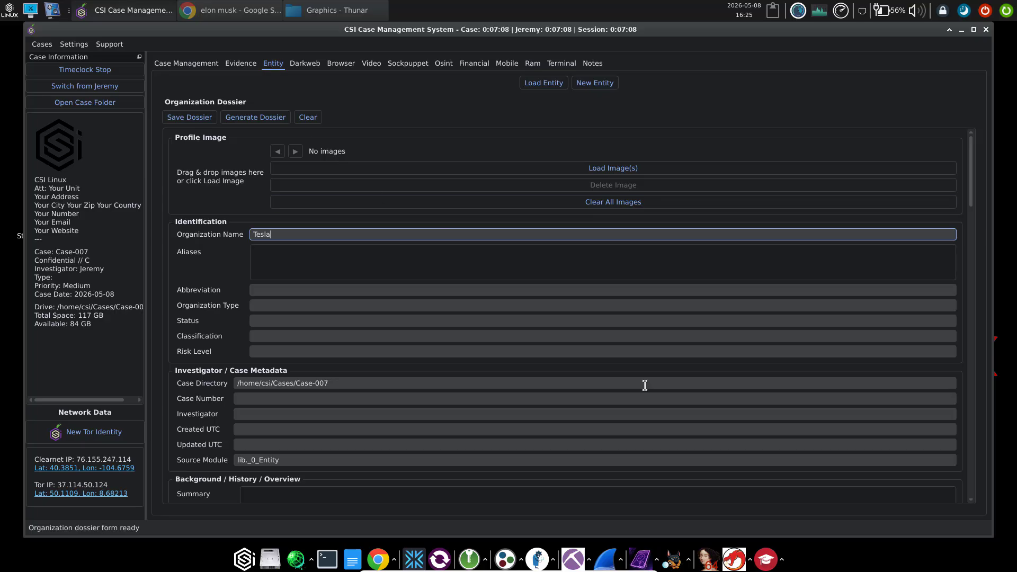
scroll(645, 385, "down", 8)
scroll(644, 386, "down", 8)
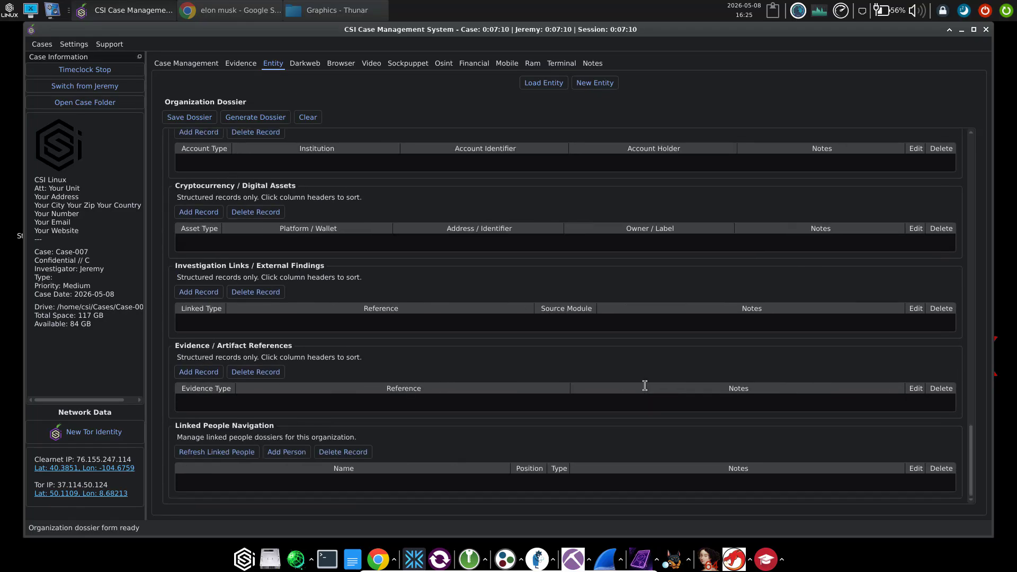
scroll(645, 389, "up", 8)
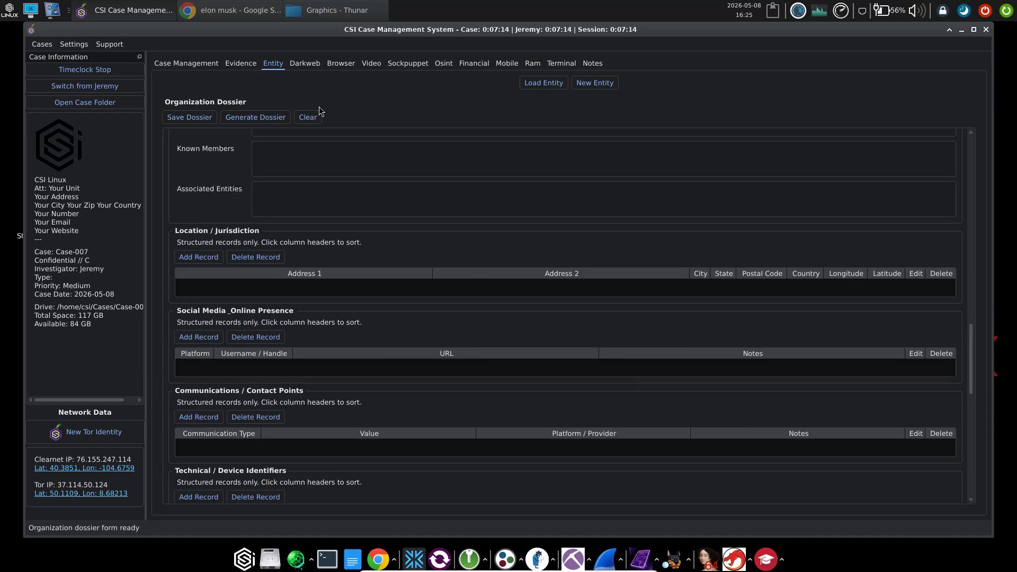
left_click(179, 122)
left_click(444, 63)
left_click(364, 500)
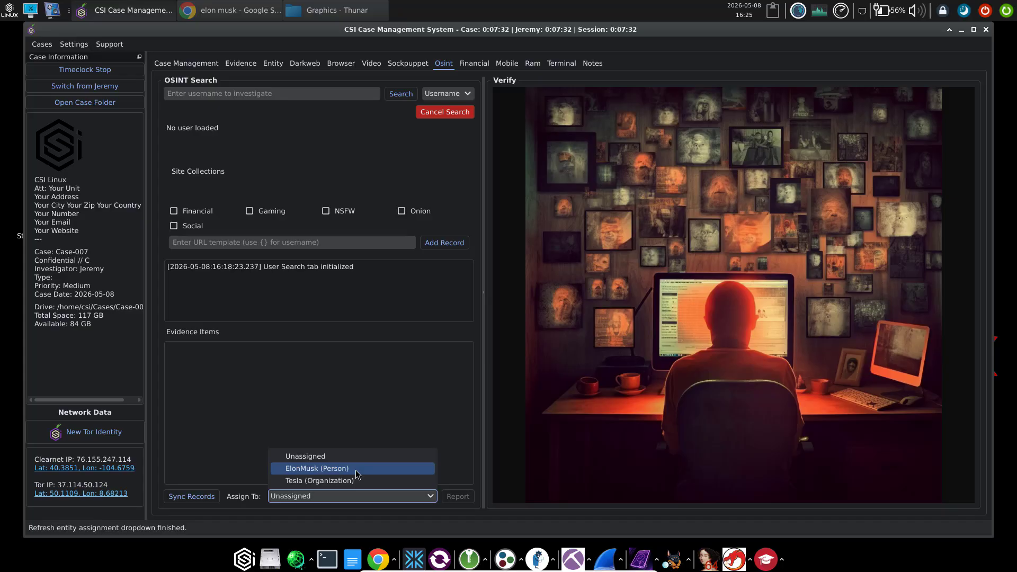
left_click(352, 379)
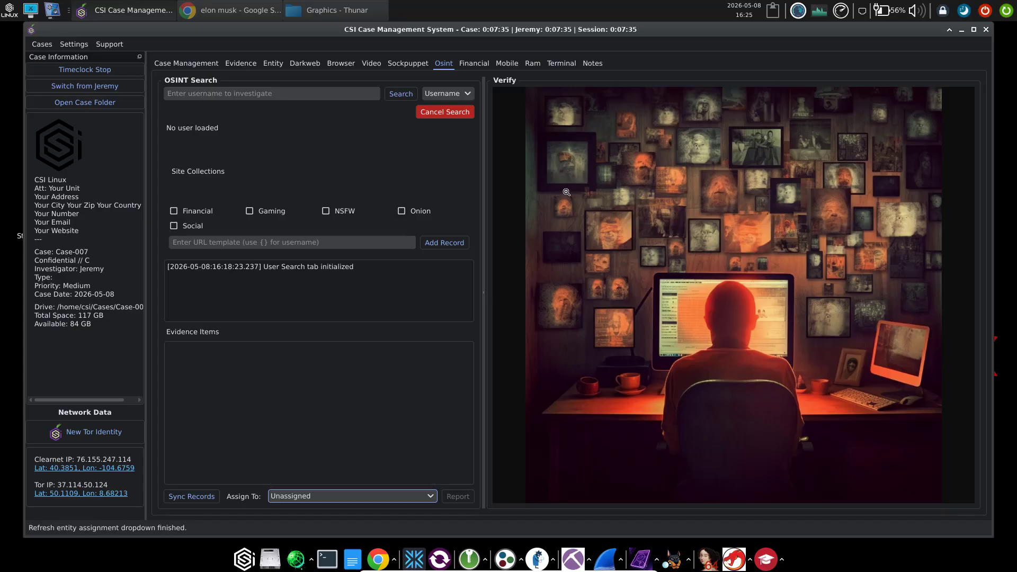
left_click(272, 65)
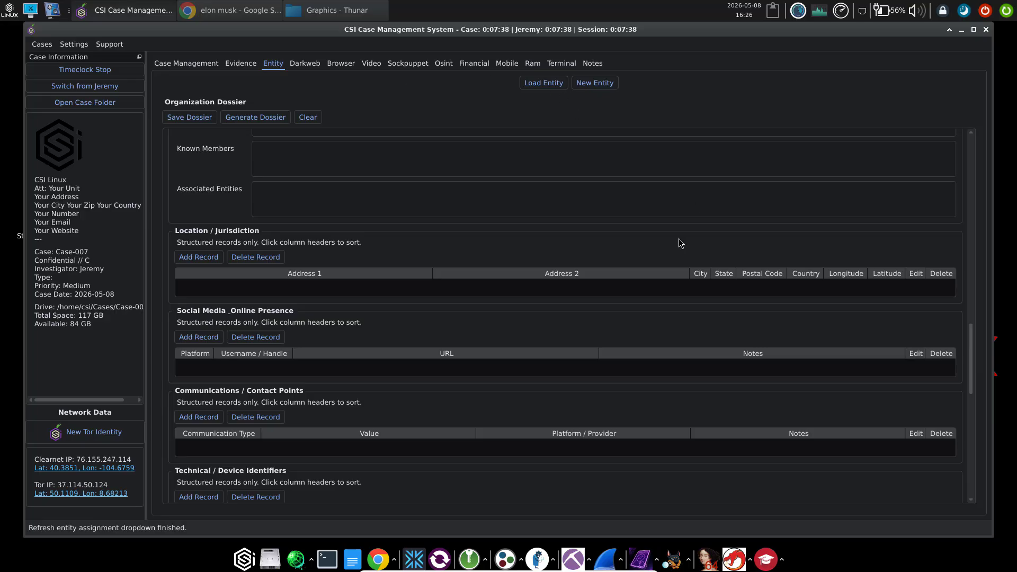